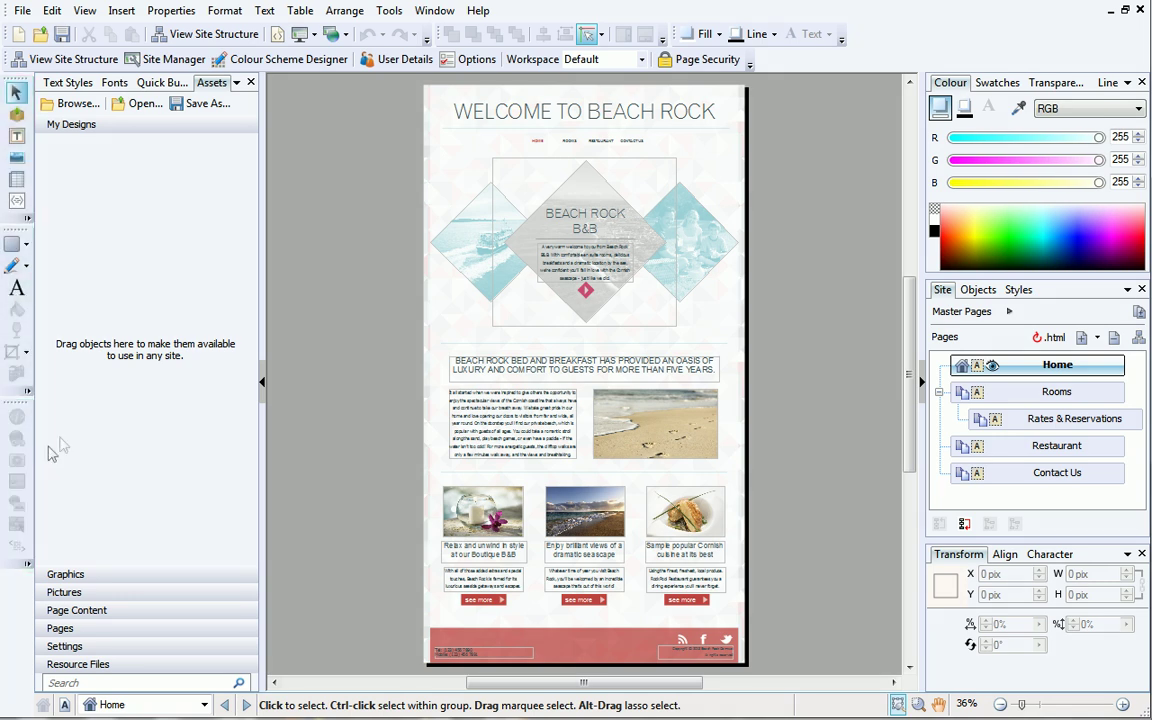
Select the left diamond photo and preview the Crop options without cropping
{"action": "left_click", "coordinate": [455, 245]}
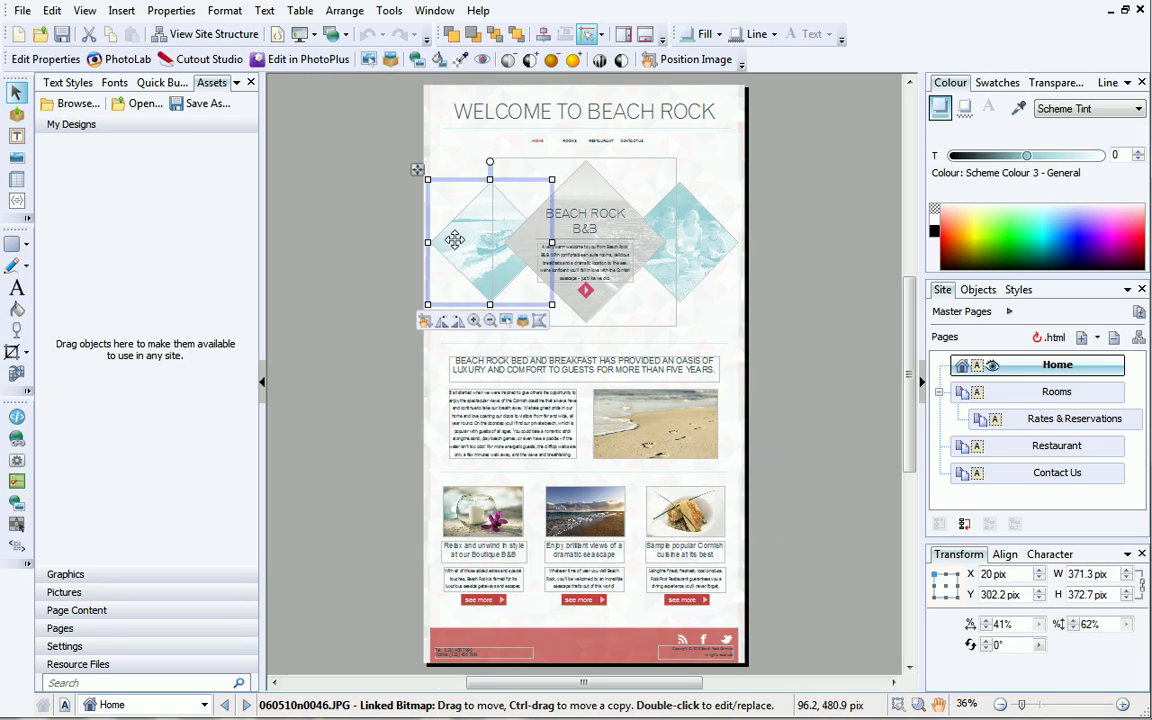
{"action": "left_click", "coordinate": [25, 356]}
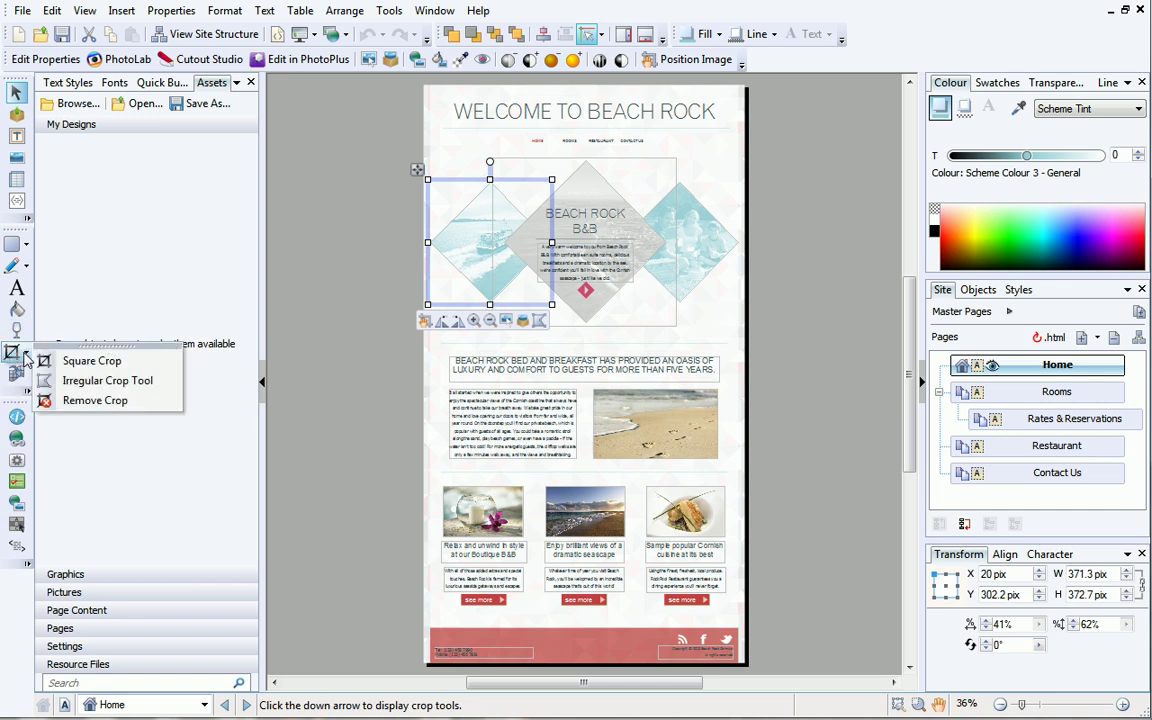
{"action": "left_click", "coordinate": [27, 356]}
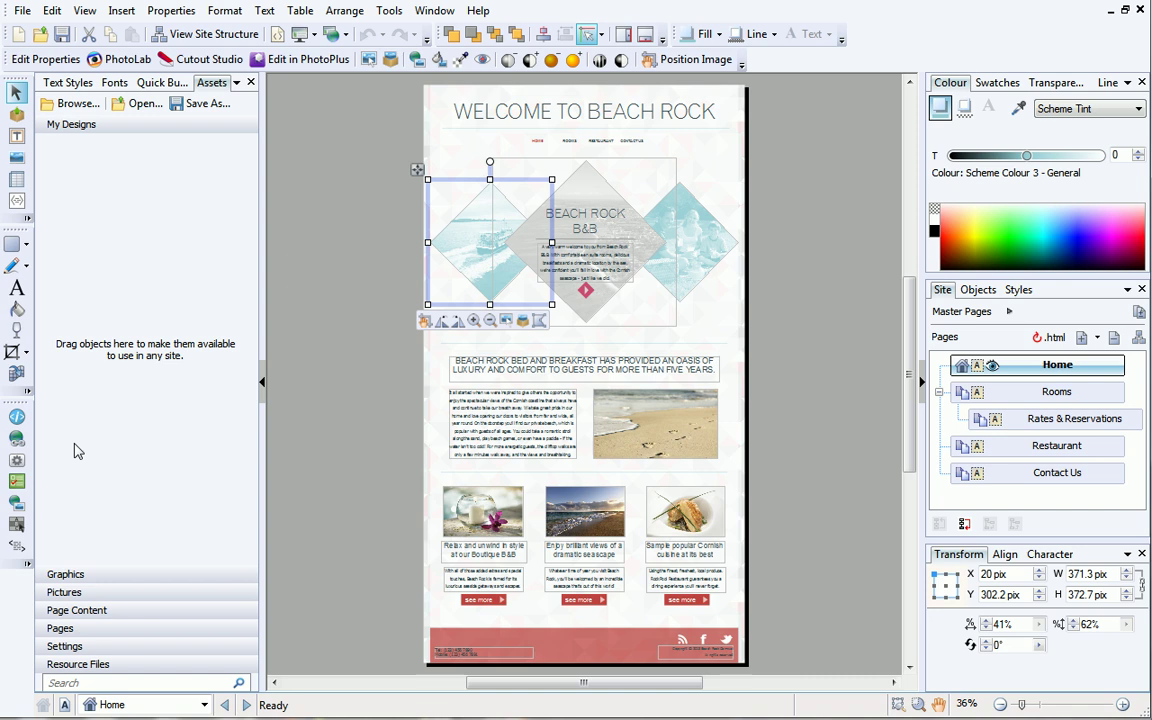
Look through the Text Styles, Fonts, Quick Build and Assets tabs
{"action": "left_click", "coordinate": [67, 83]}
{"action": "left_click", "coordinate": [114, 84]}
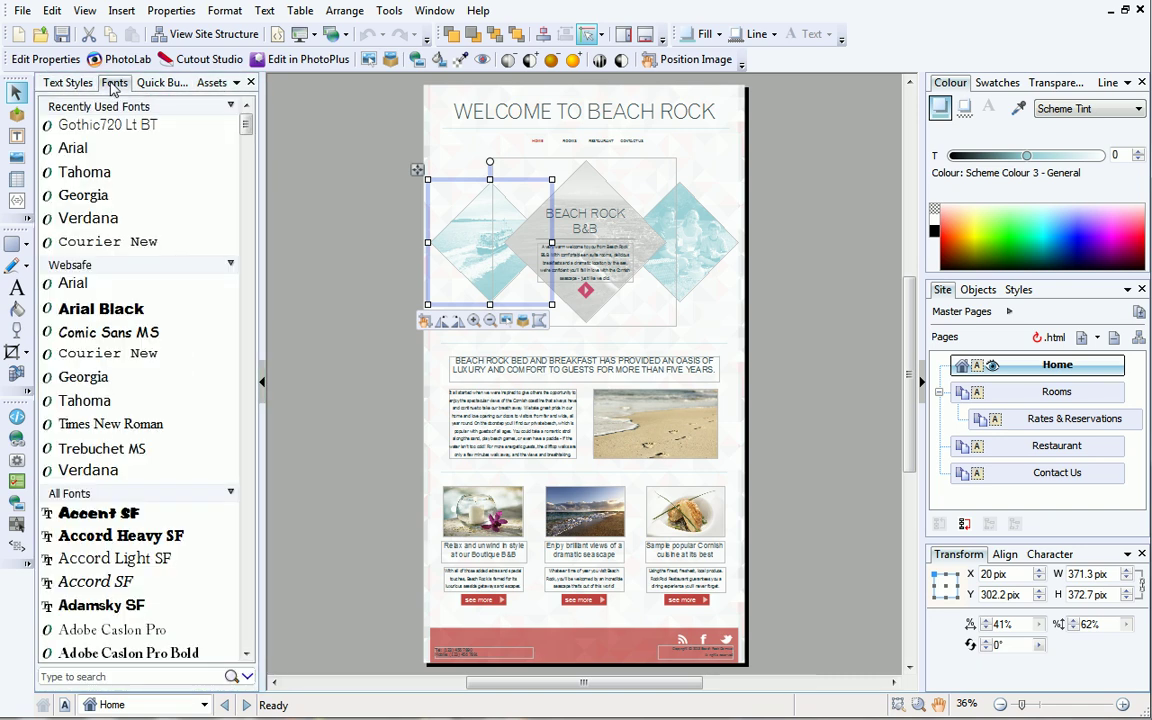
{"action": "left_click", "coordinate": [159, 83]}
{"action": "left_click", "coordinate": [212, 84]}
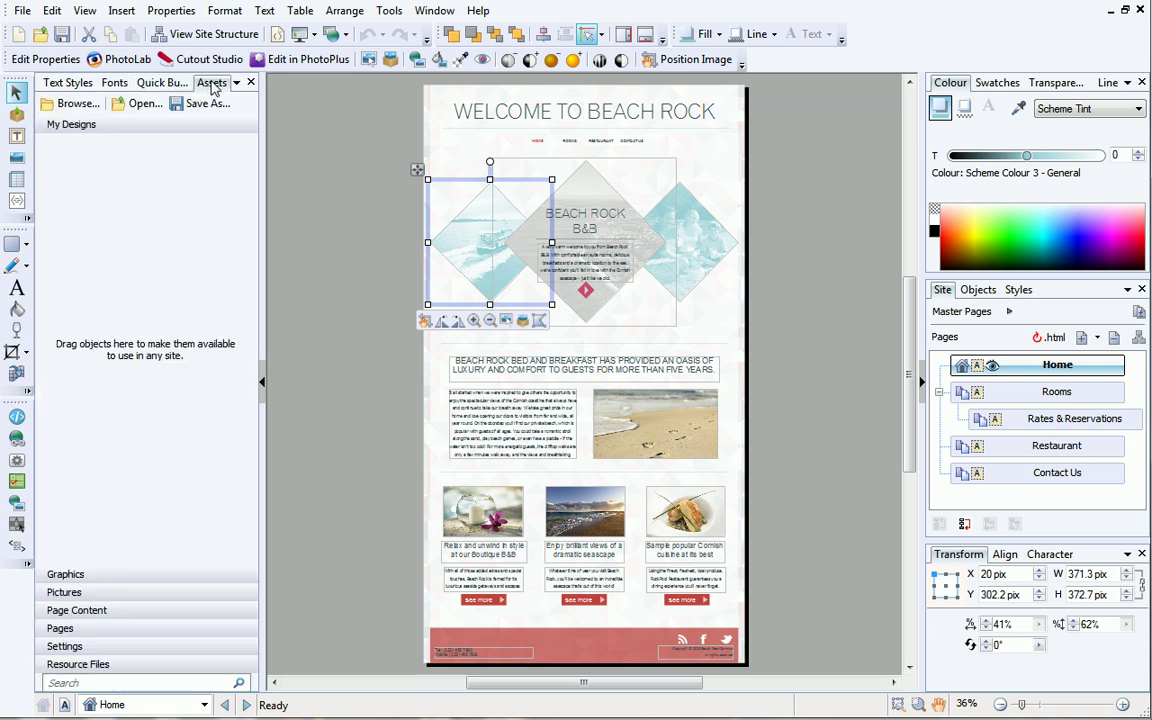
Review the Page Content, Pictures and Graphics categories in the Asset Browser, then return to Quick Build
{"action": "left_click", "coordinate": [80, 105]}
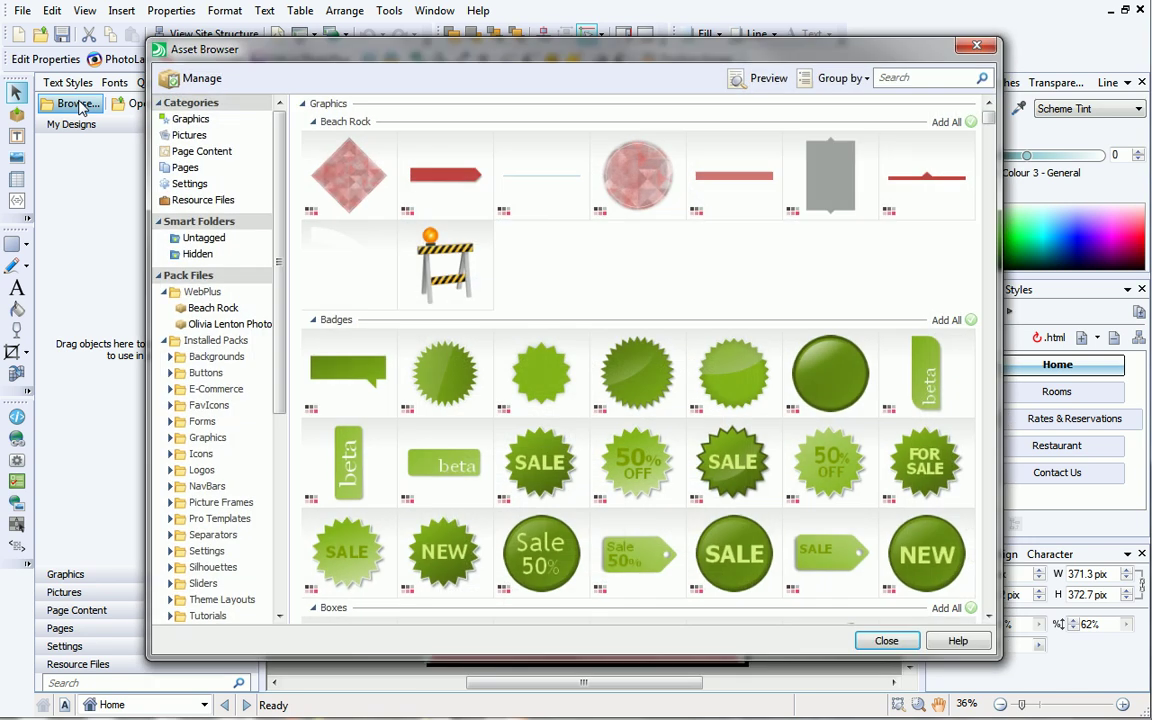
{"action": "left_click", "coordinate": [178, 152]}
{"action": "left_click", "coordinate": [183, 137]}
{"action": "left_click", "coordinate": [184, 119]}
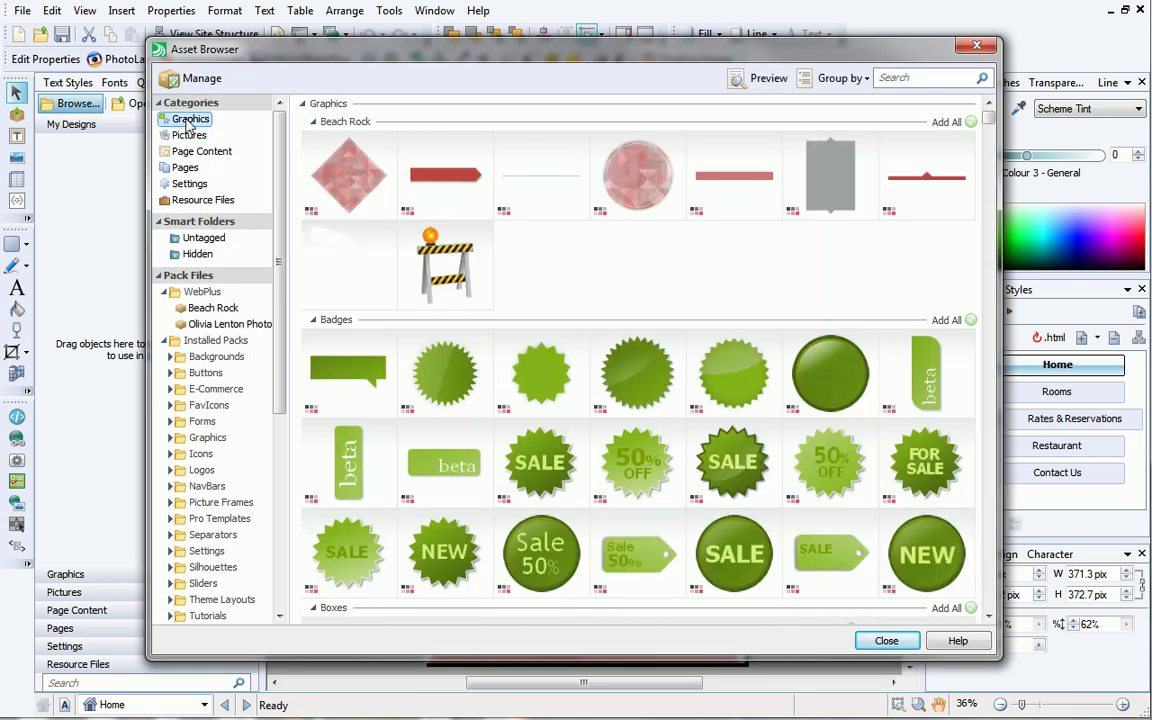
{"action": "left_click", "coordinate": [869, 644]}
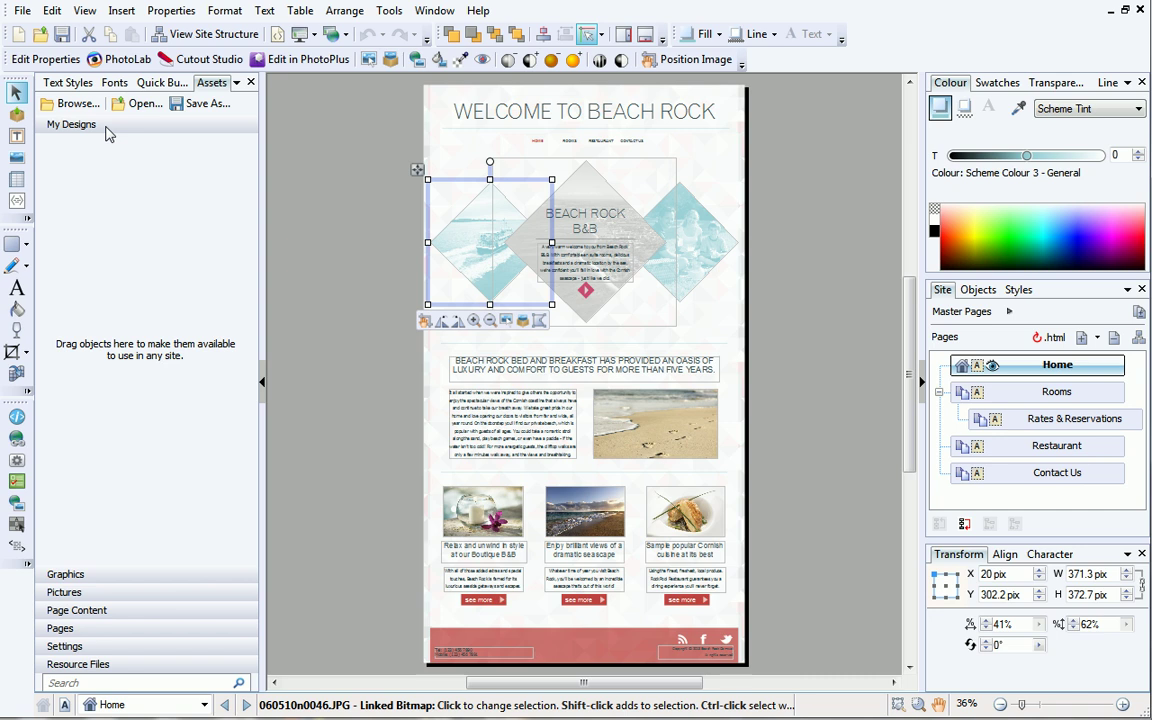
{"action": "left_click", "coordinate": [157, 85]}
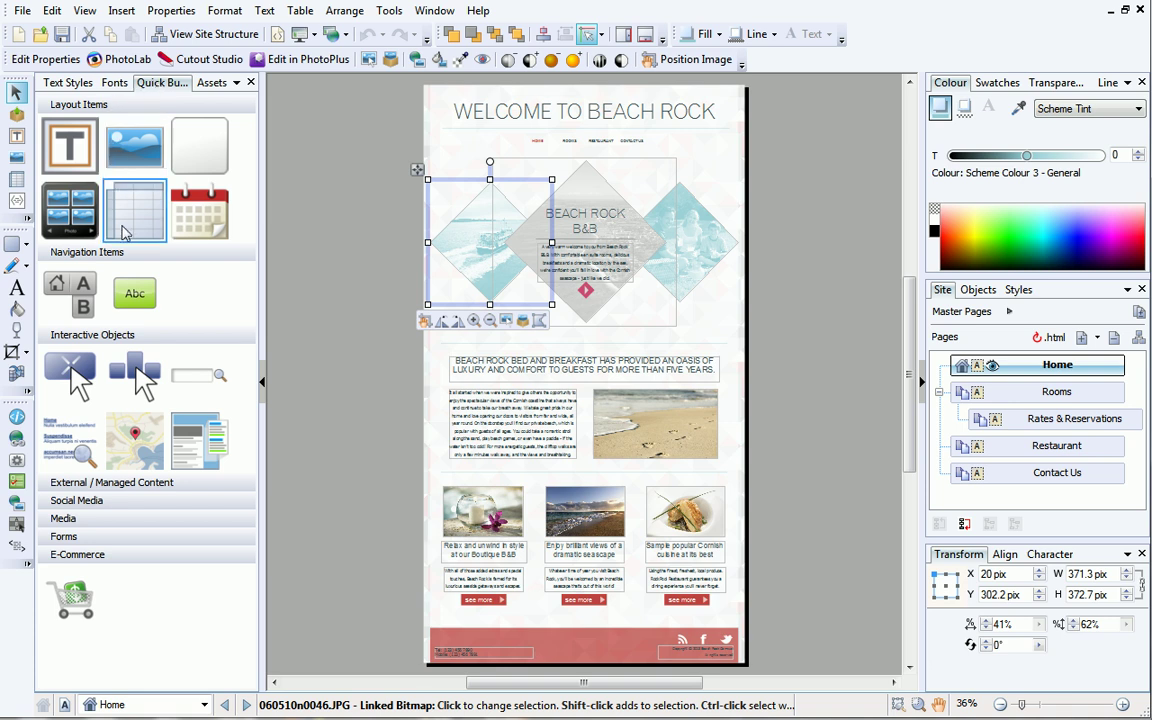
Expand Social Media and Forms in Quick Build, then collapse and restore both side panels
{"action": "left_click", "coordinate": [100, 500]}
{"action": "left_click", "coordinate": [87, 535]}
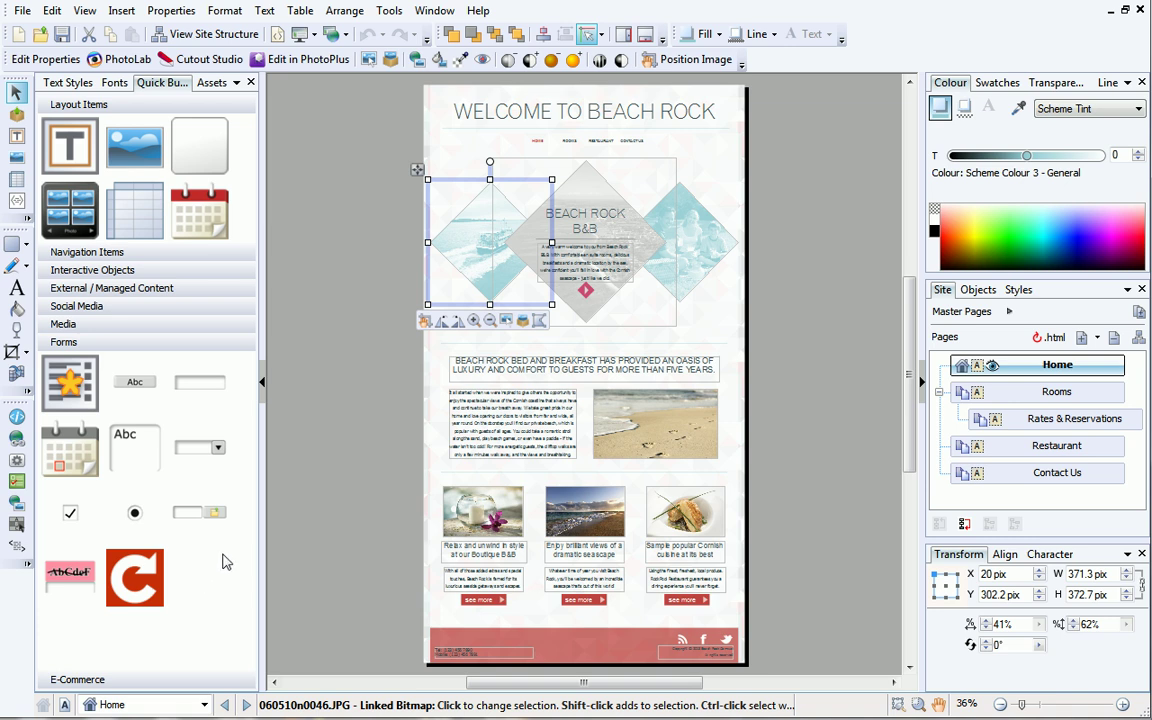
{"action": "left_click", "coordinate": [265, 405]}
{"action": "left_click", "coordinate": [37, 384]}
{"action": "left_click", "coordinate": [922, 375]}
{"action": "left_click", "coordinate": [1145, 383]}
Minimize and then restore the Site page panel from its options menu
{"action": "left_click", "coordinate": [1128, 290]}
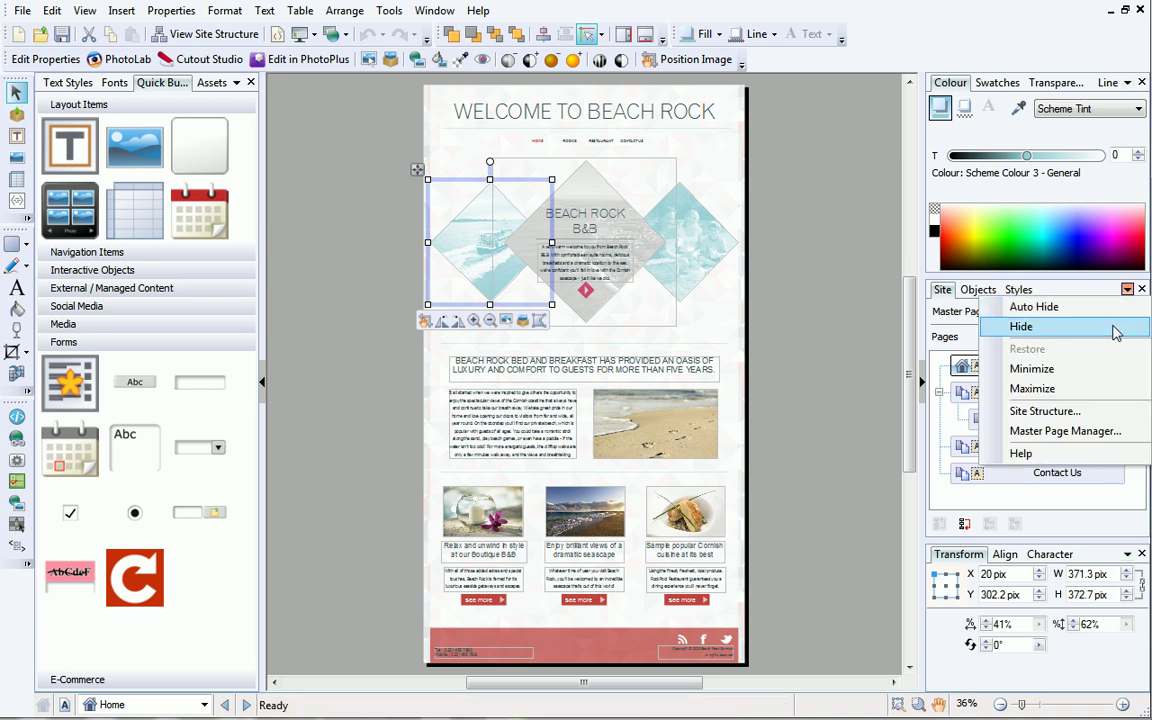
{"action": "left_click", "coordinate": [1108, 368]}
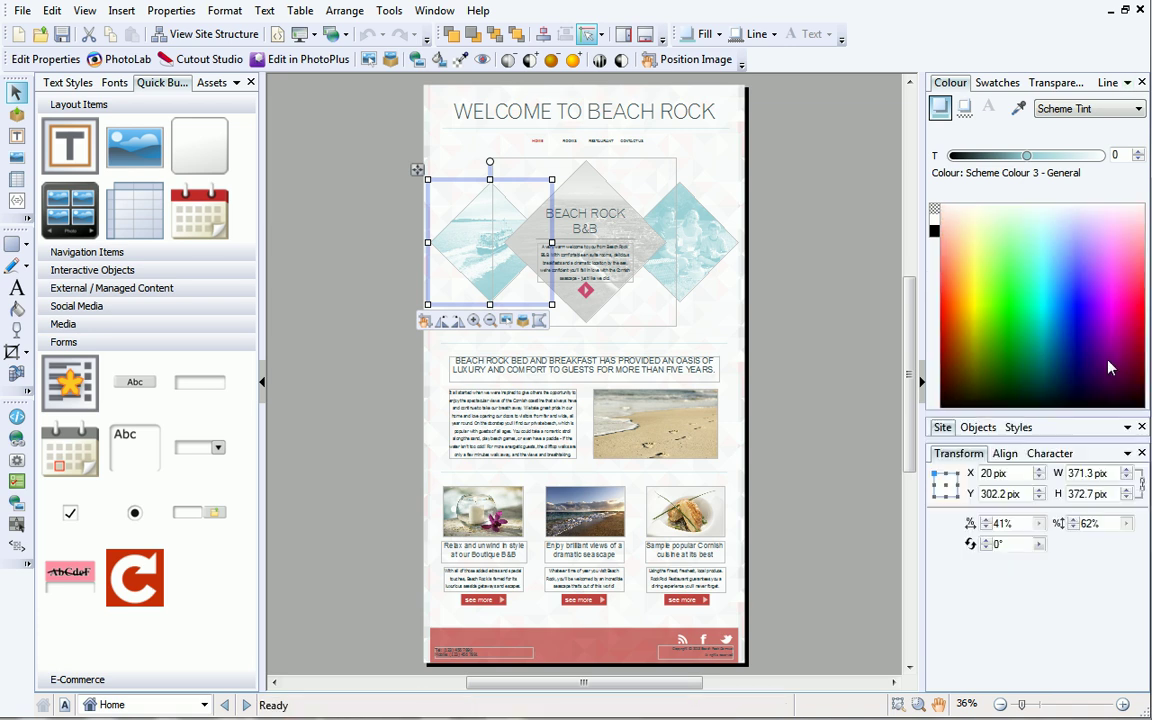
{"action": "left_click", "coordinate": [1128, 427]}
{"action": "left_click", "coordinate": [1100, 486]}
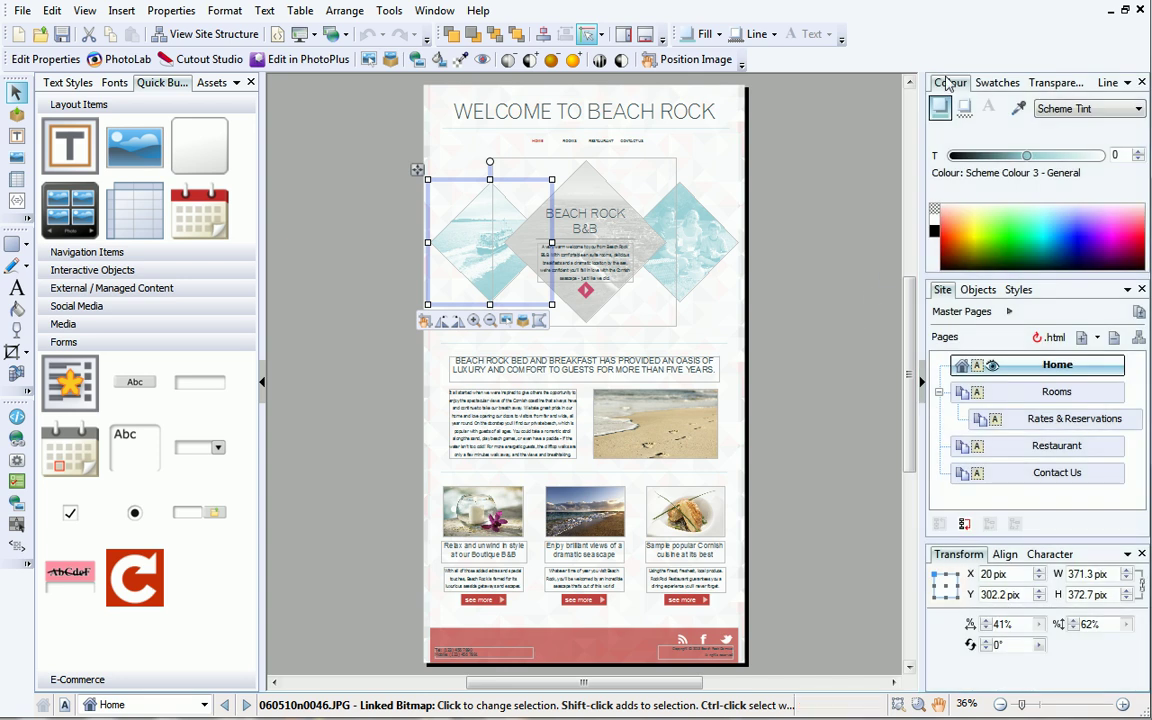
Cycle the top panel through the Swatches, Transparency and Line settings
{"action": "left_click", "coordinate": [996, 82]}
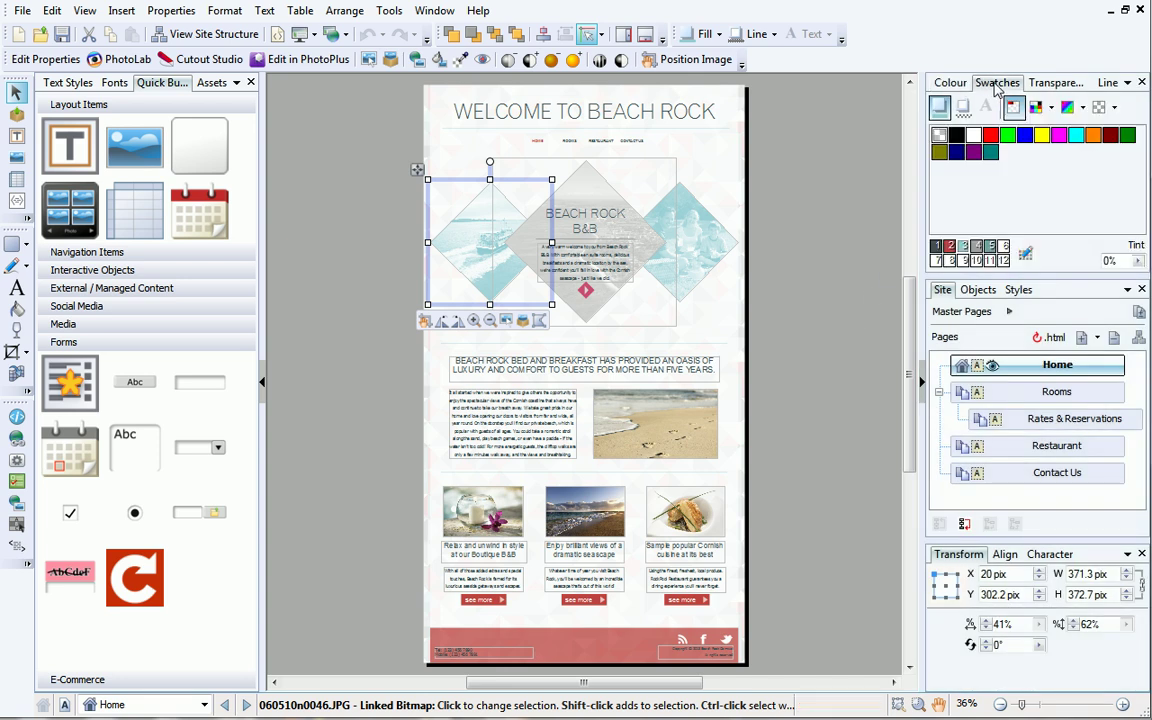
{"action": "left_click", "coordinate": [1056, 84]}
{"action": "left_click", "coordinate": [1107, 84]}
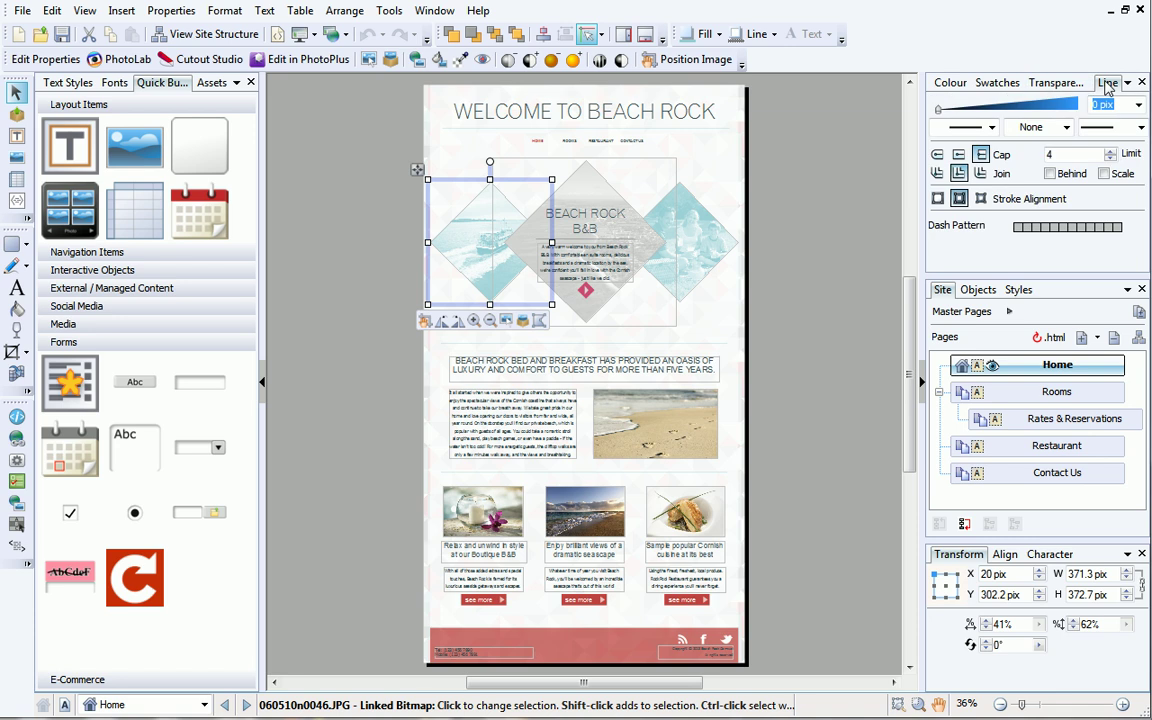
Check the Objects, Styles, Align and Character tabs, ending back on the Site page tree
{"action": "left_click", "coordinate": [965, 290]}
{"action": "left_click", "coordinate": [1018, 290]}
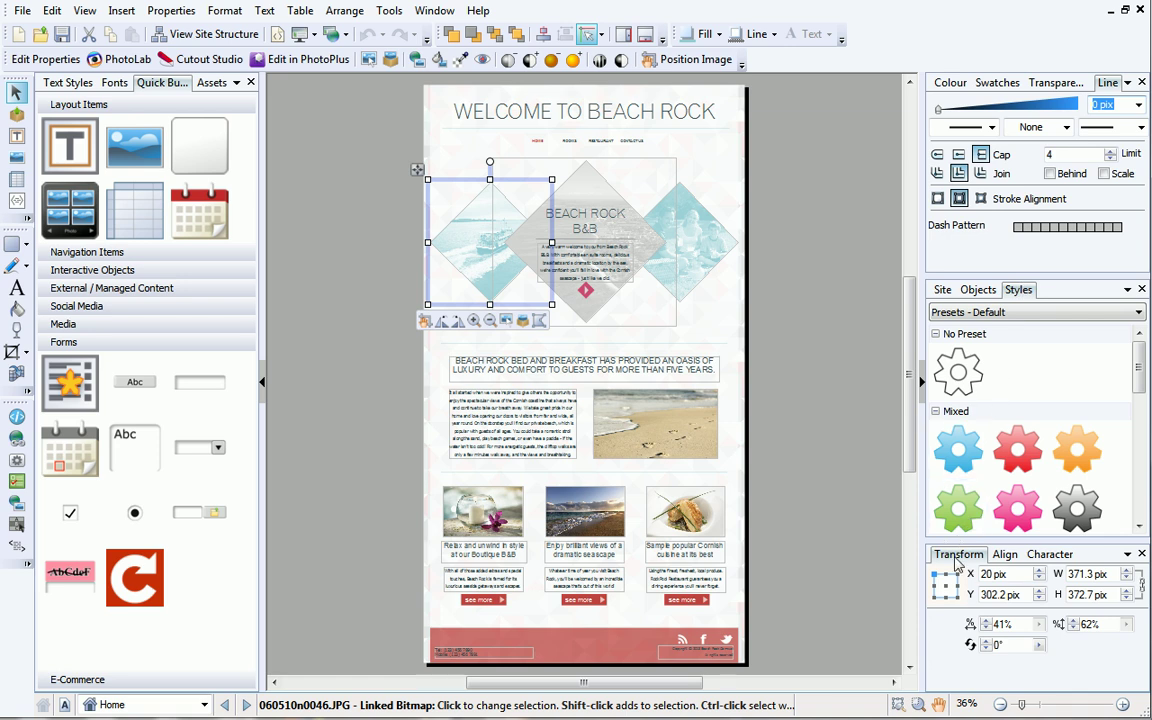
{"action": "left_click", "coordinate": [1005, 555]}
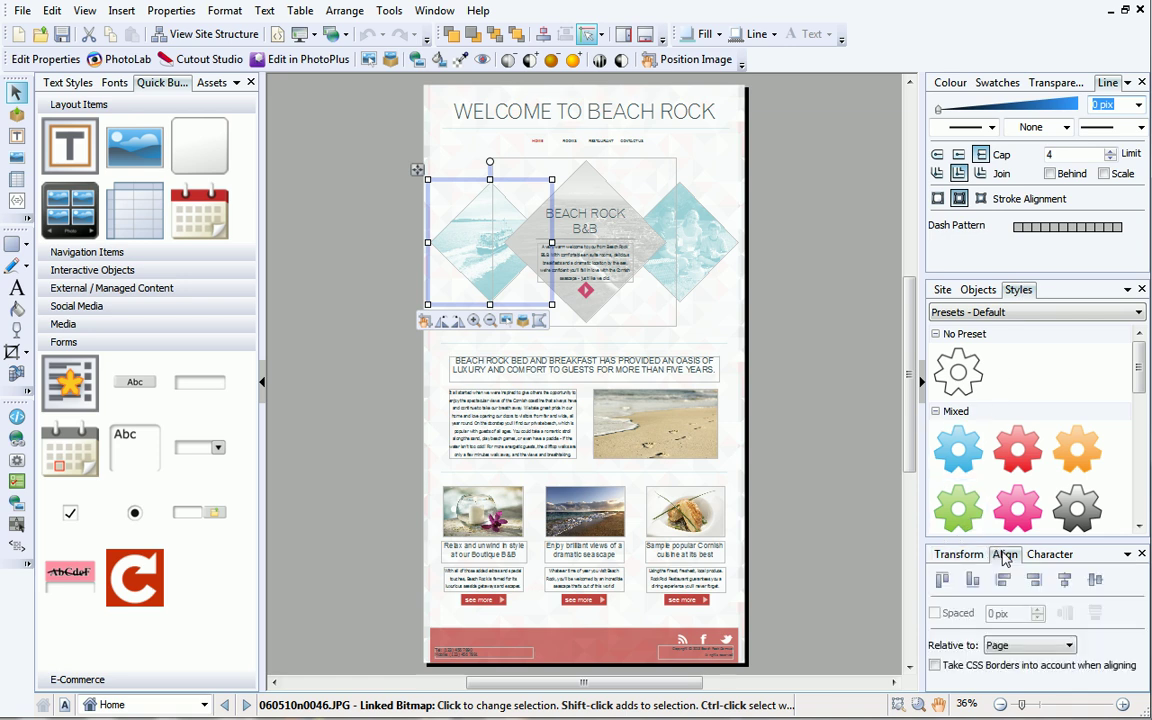
{"action": "left_click", "coordinate": [1057, 557]}
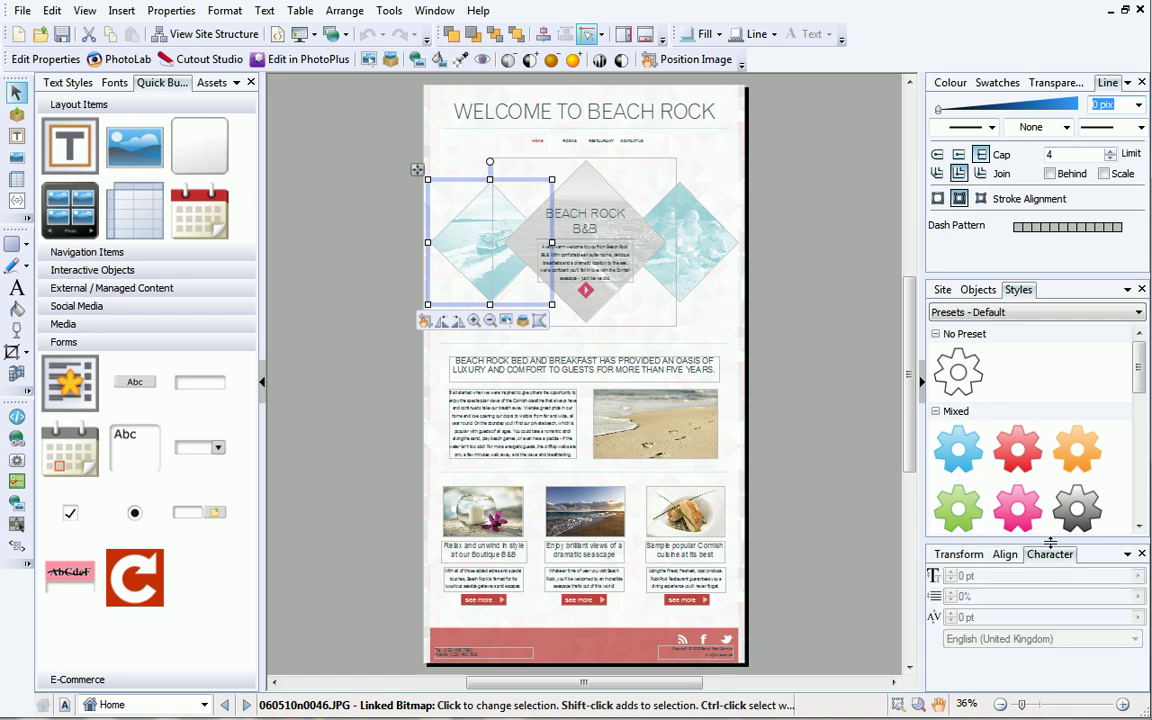
{"action": "left_click", "coordinate": [942, 290]}
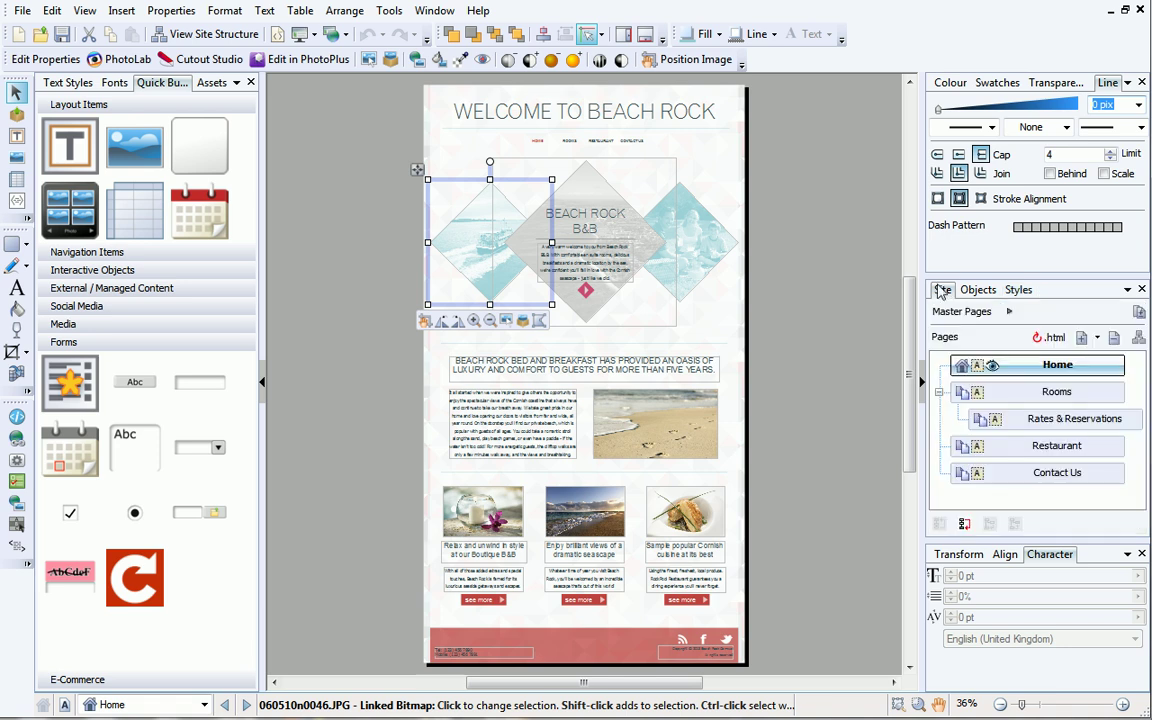
Open the Rooms page, dock the Site tab after Objects and move Colour into that group
{"action": "double_click", "coordinate": [1018, 393]}
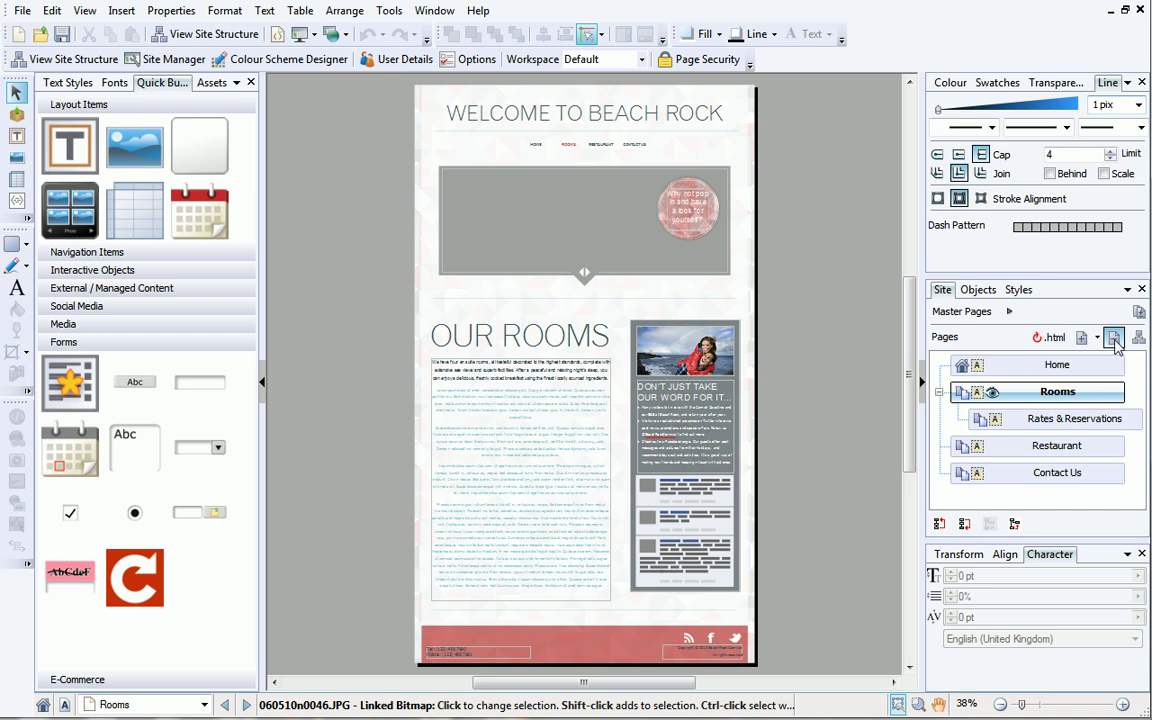
{"action": "left_click", "coordinate": [1010, 312]}
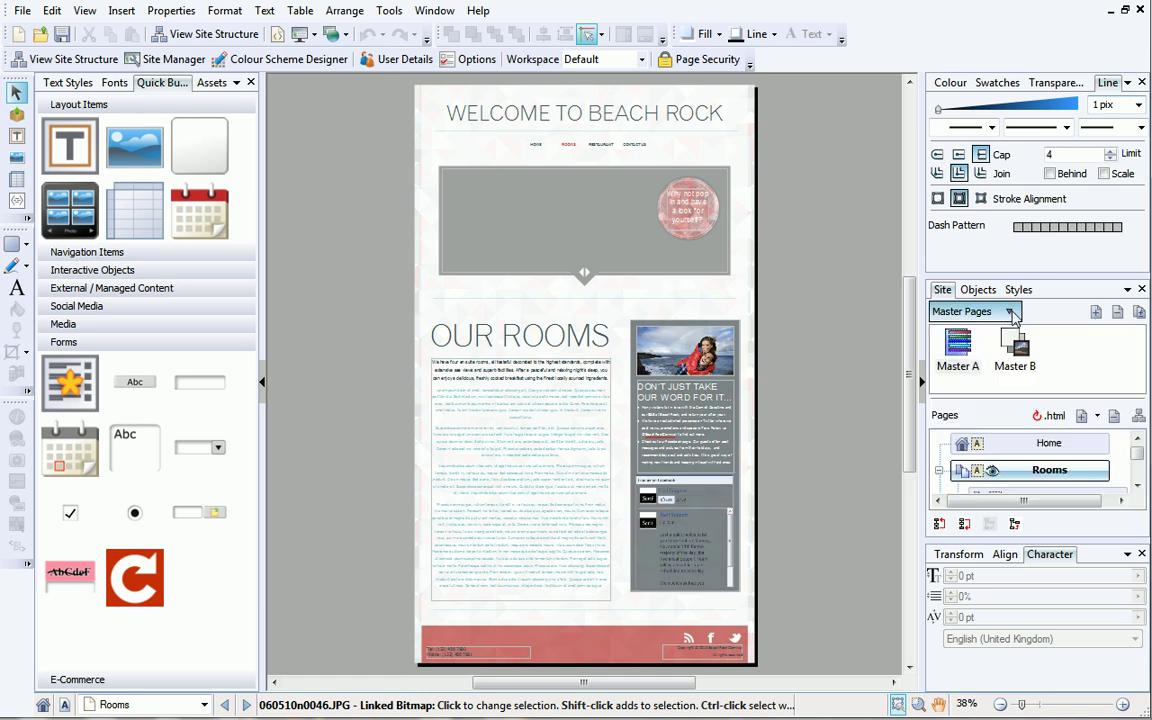
{"action": "left_click", "coordinate": [1010, 312]}
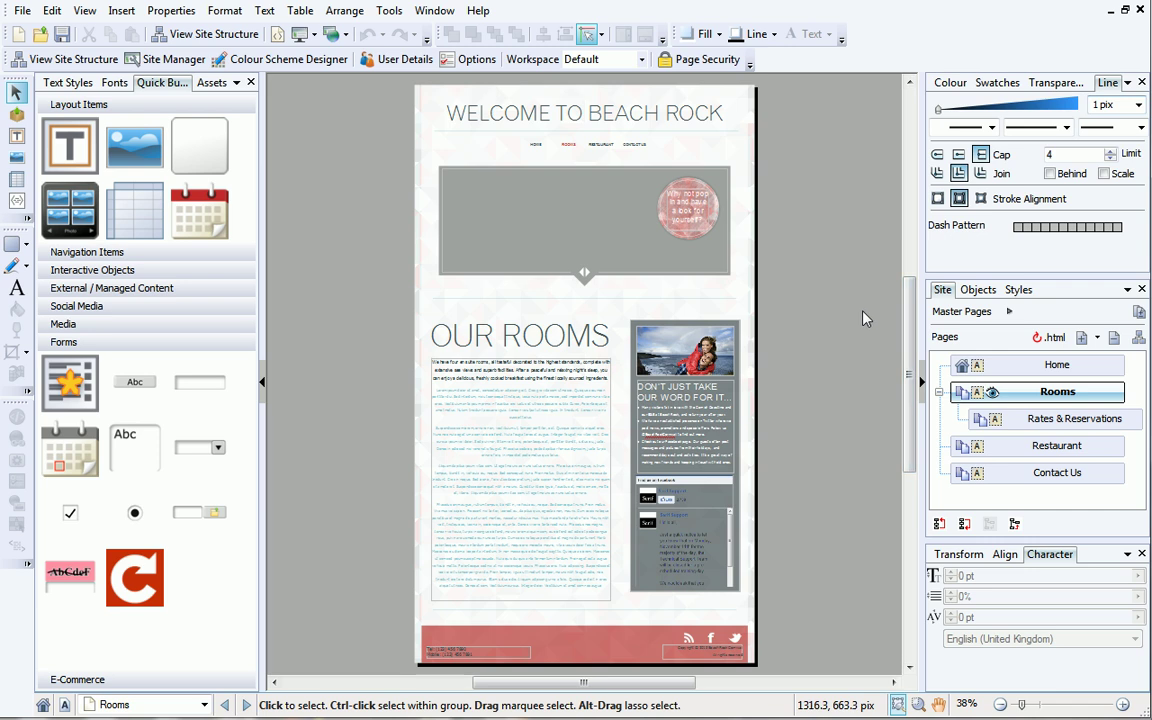
{"action": "left_click_drag", "start_coordinate": [942, 290], "coordinate": [1033, 300]}
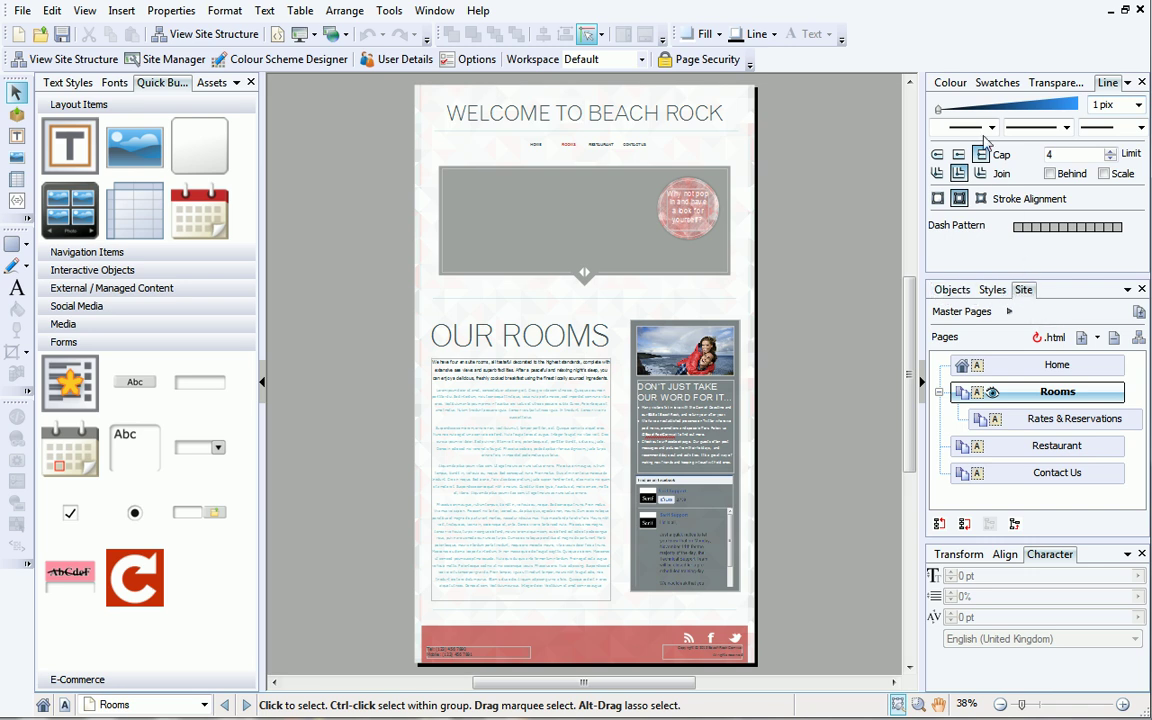
{"action": "left_click_drag", "start_coordinate": [950, 82], "coordinate": [1038, 292]}
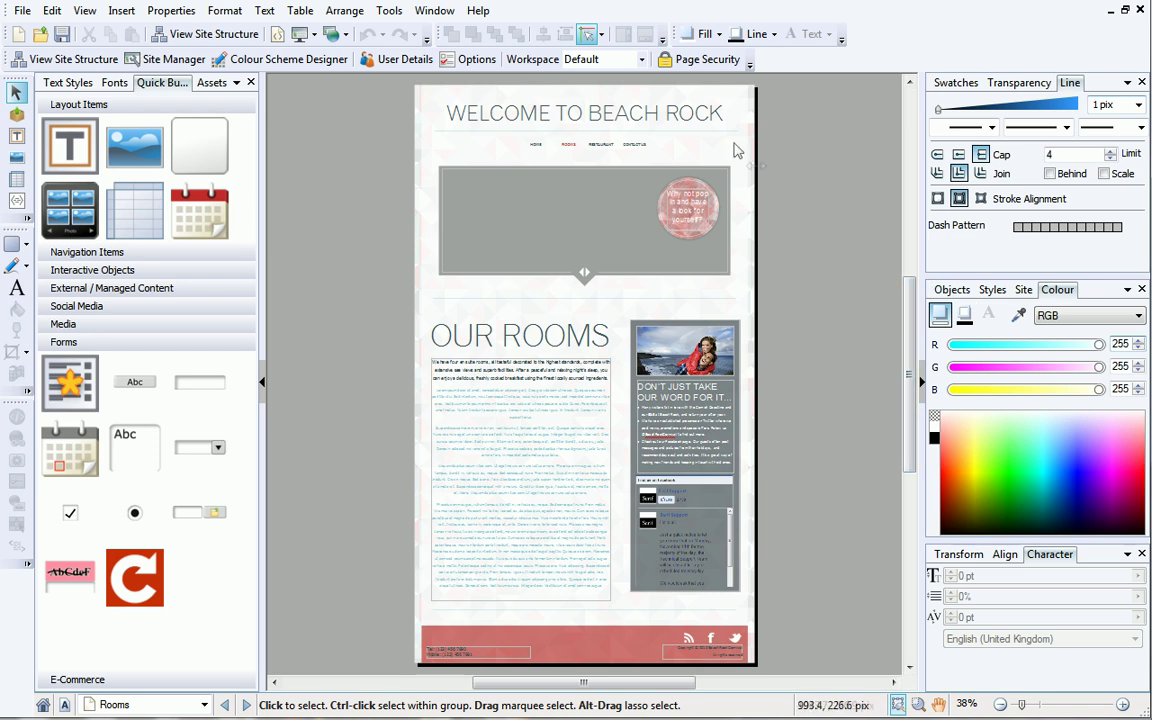
Switch the workspace layout to Clean, then to Site Designer
{"action": "left_click", "coordinate": [642, 60]}
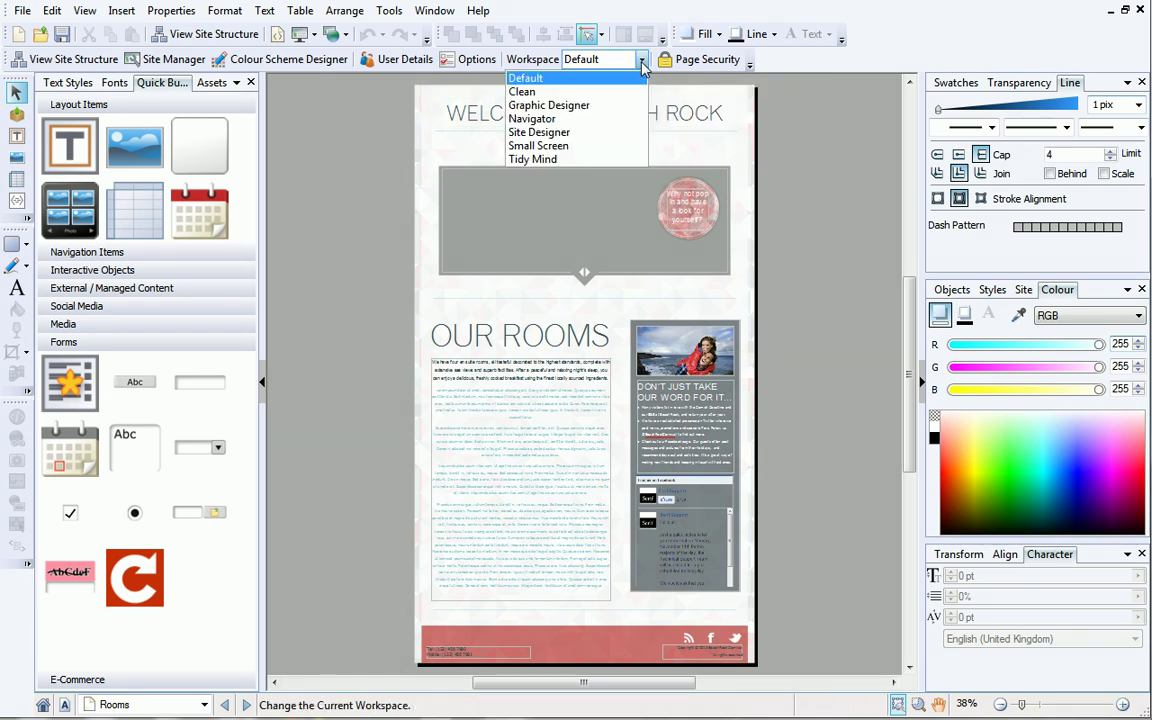
{"action": "left_click", "coordinate": [624, 93]}
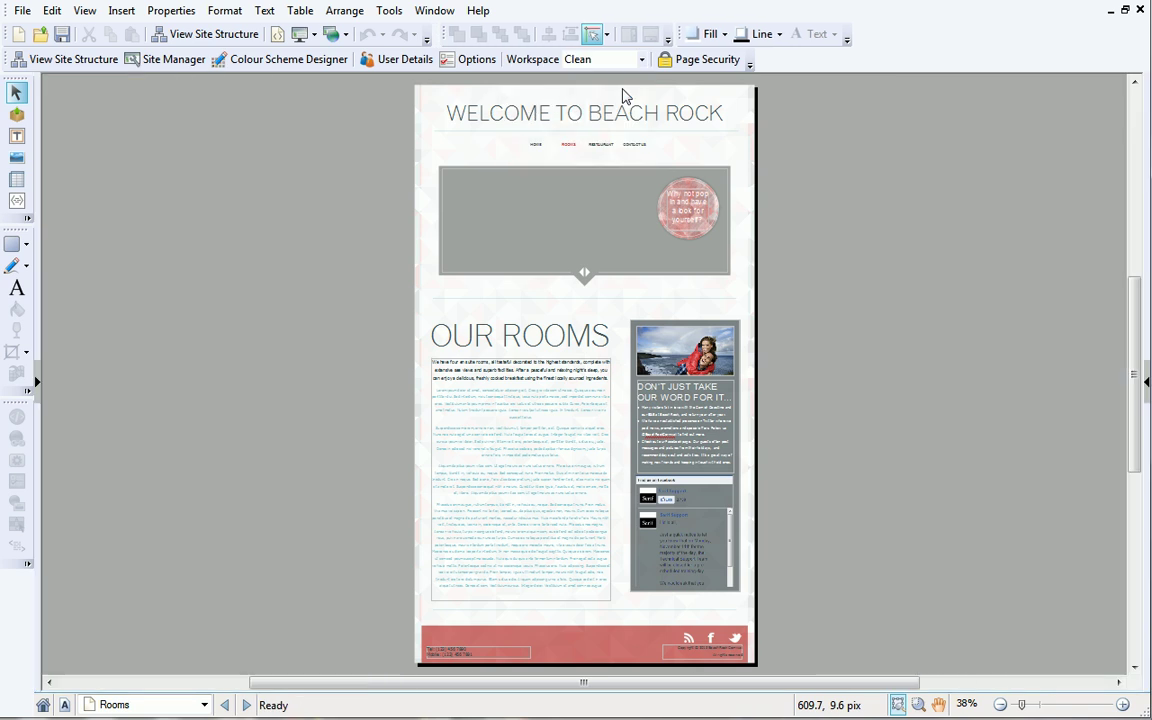
{"action": "left_click", "coordinate": [641, 59]}
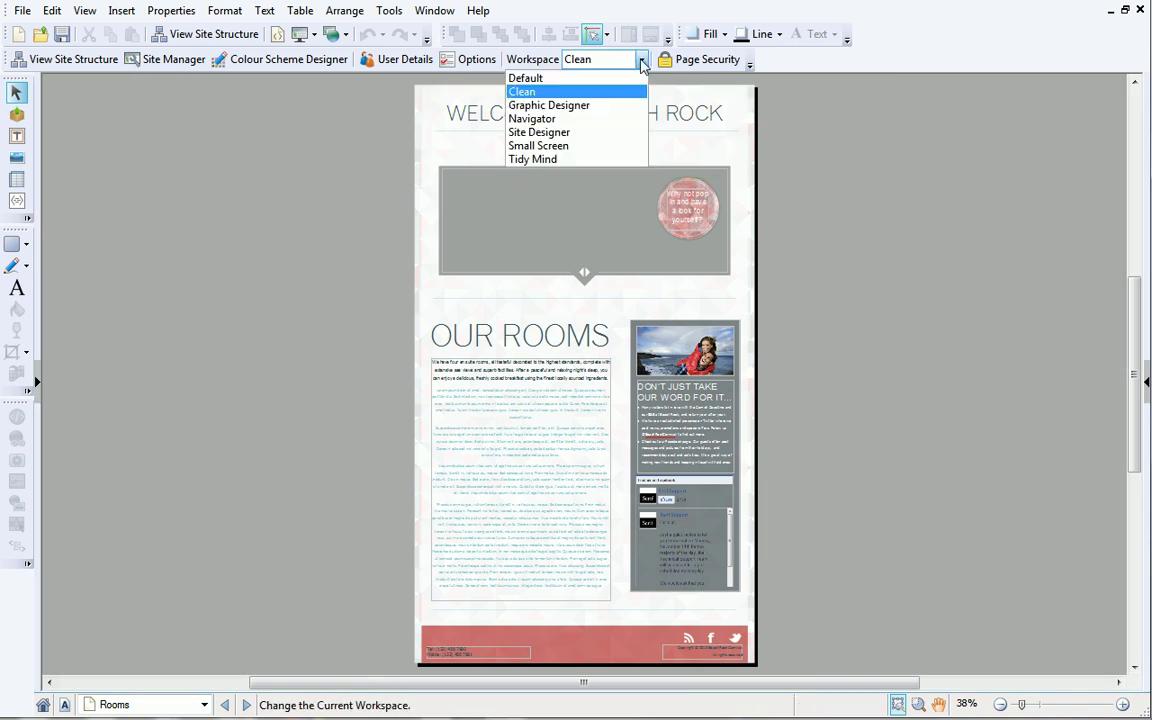
{"action": "left_click", "coordinate": [622, 133]}
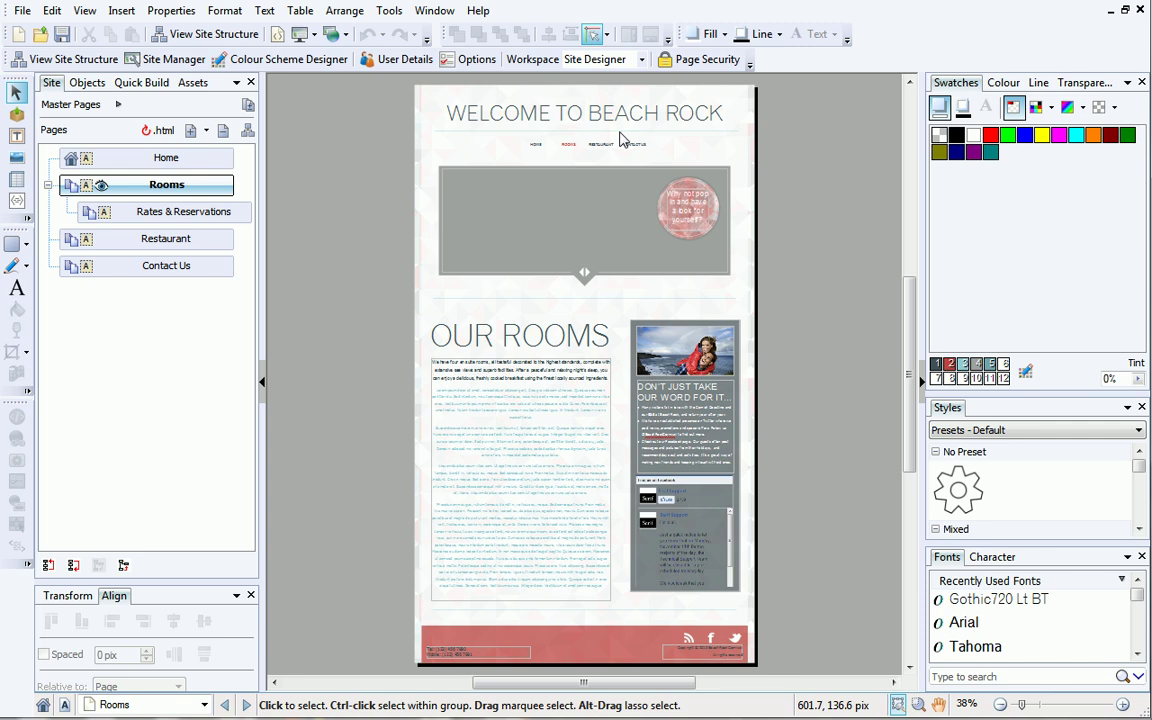
Restore the Default Workspace panel layout from View > Tabs
{"action": "left_click", "coordinate": [85, 11]}
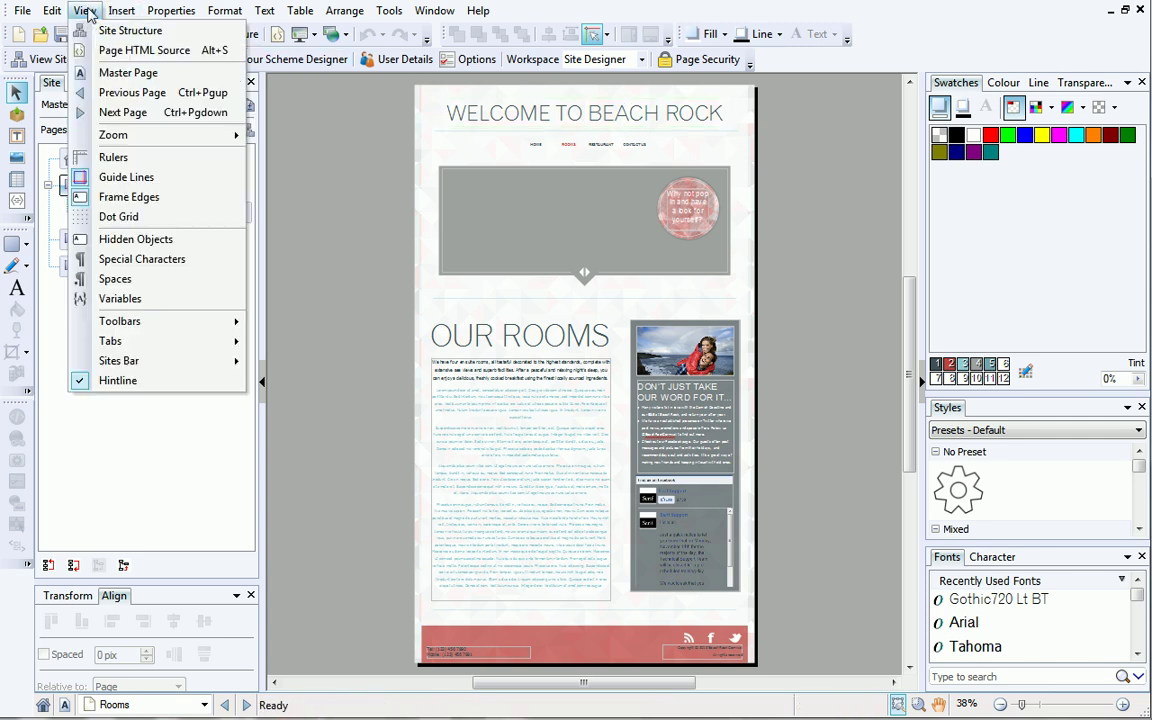
{"action": "mouse_move", "coordinate": [113, 343]}
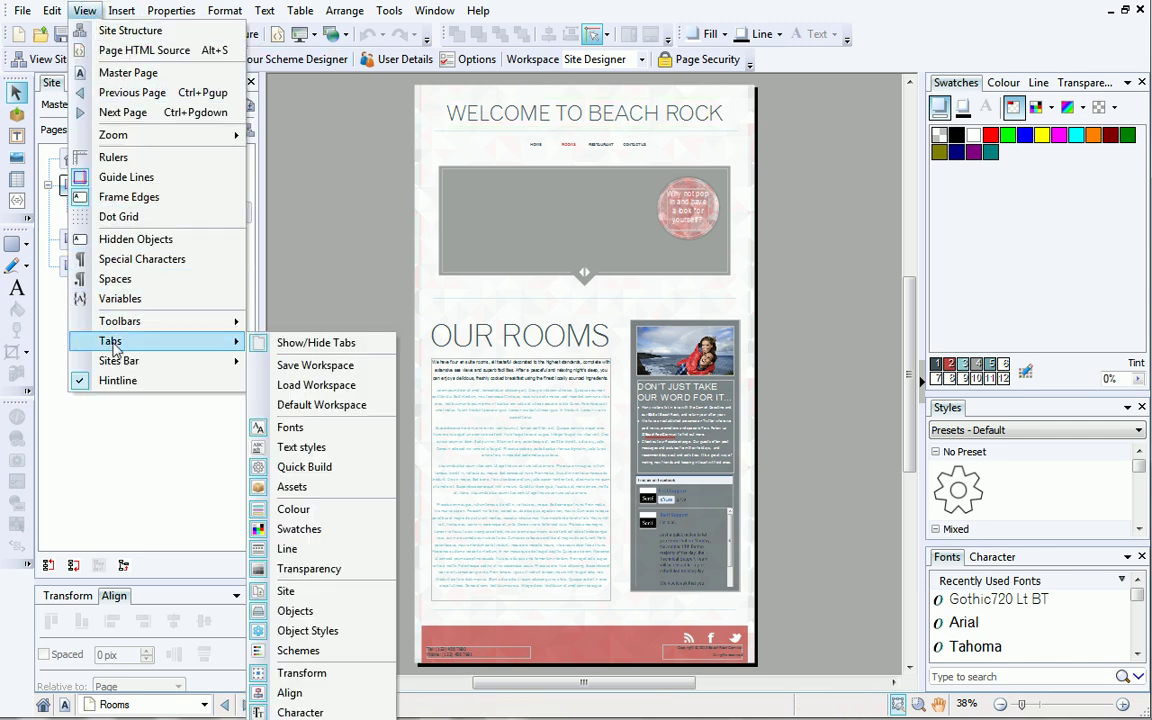
{"action": "left_click", "coordinate": [287, 405]}
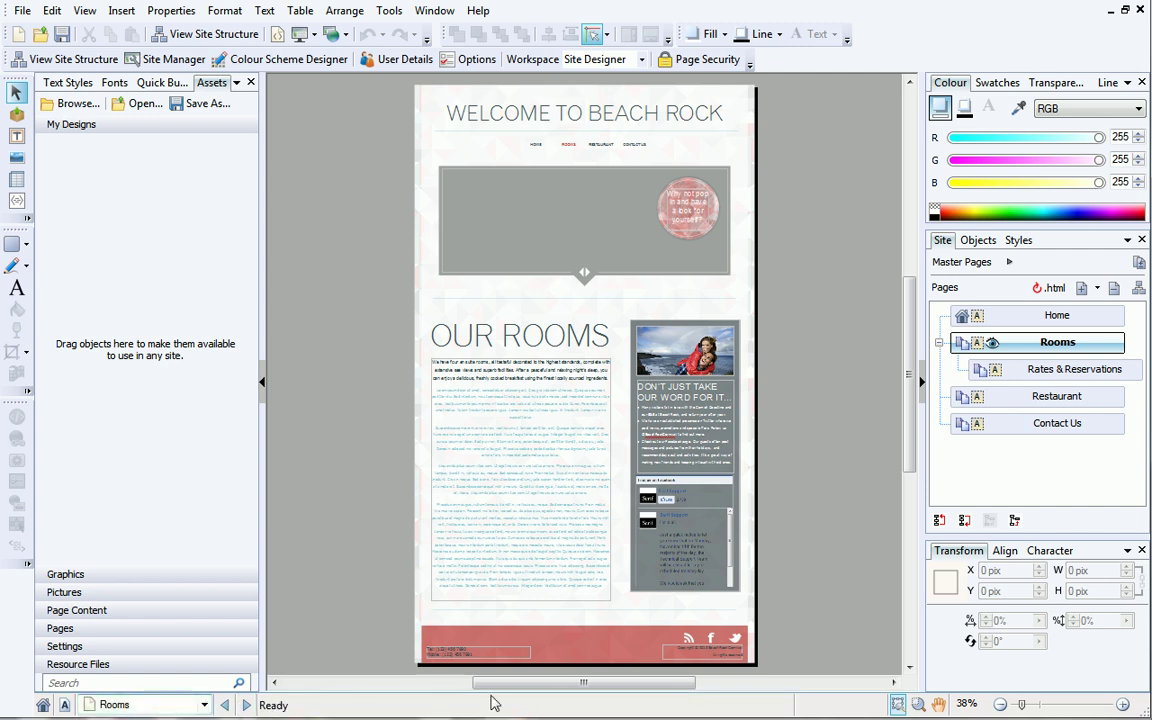
{"action": "left_click", "coordinate": [1121, 705]}
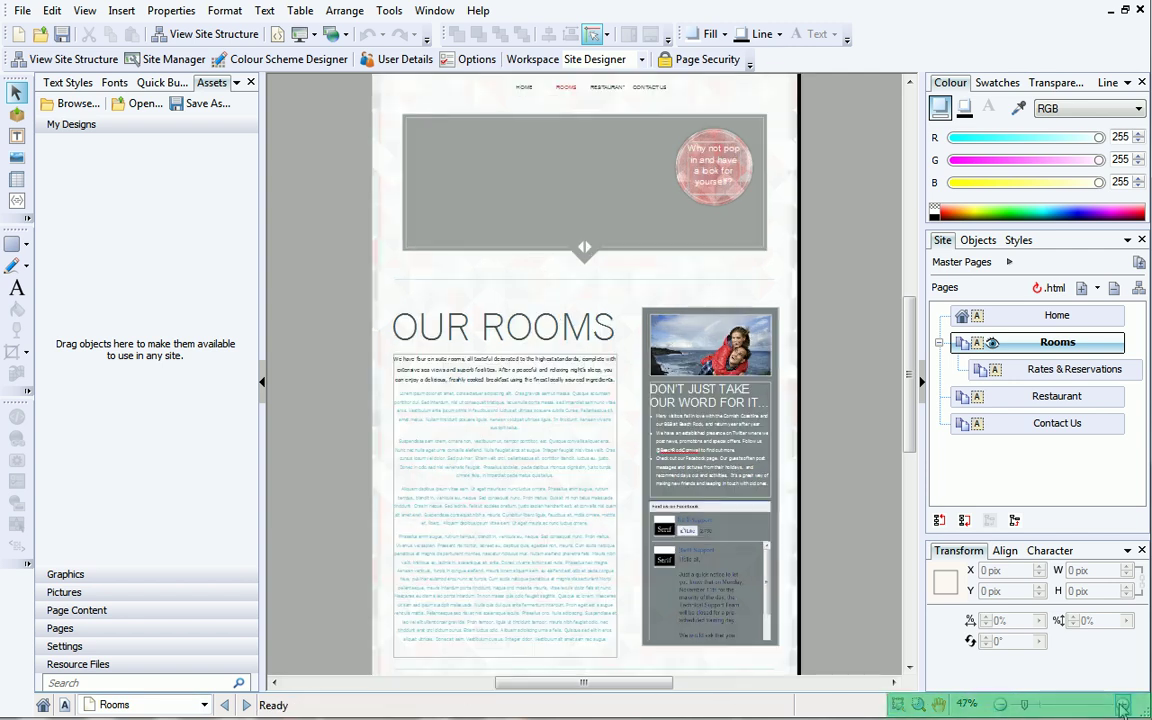
{"action": "left_click", "coordinate": [1121, 705]}
{"action": "left_click", "coordinate": [1121, 705]}
{"action": "left_click", "coordinate": [1000, 705]}
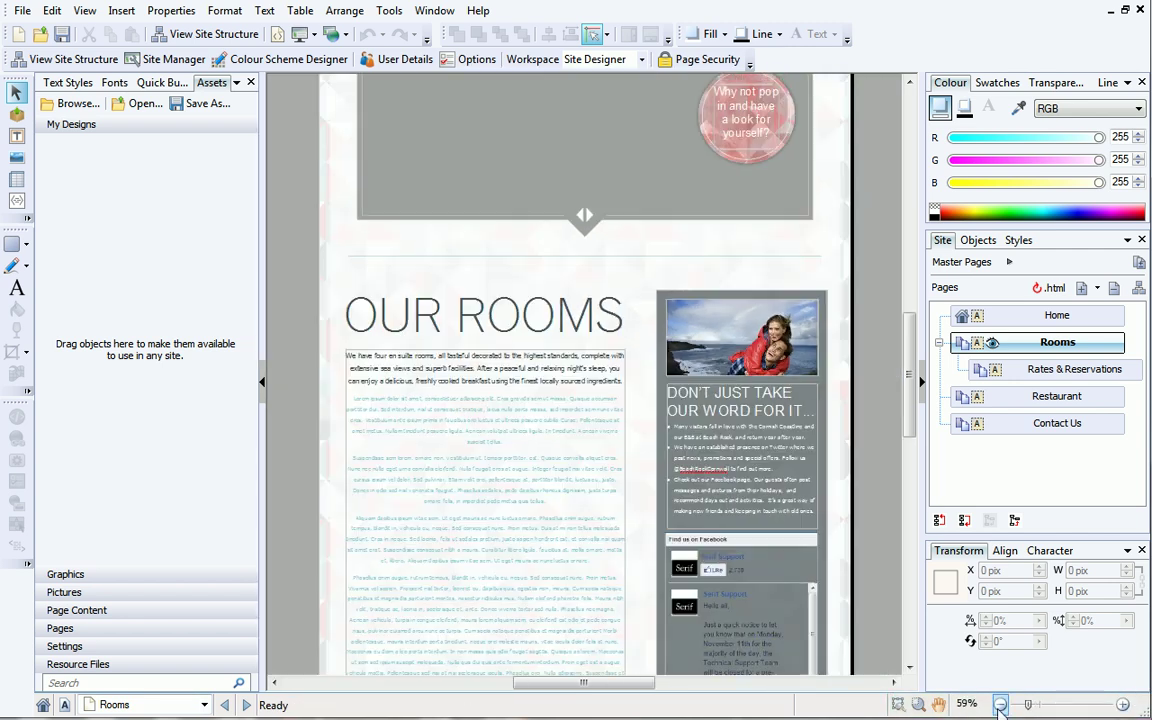
{"action": "left_click", "coordinate": [1000, 705]}
{"action": "left_click", "coordinate": [1000, 705]}
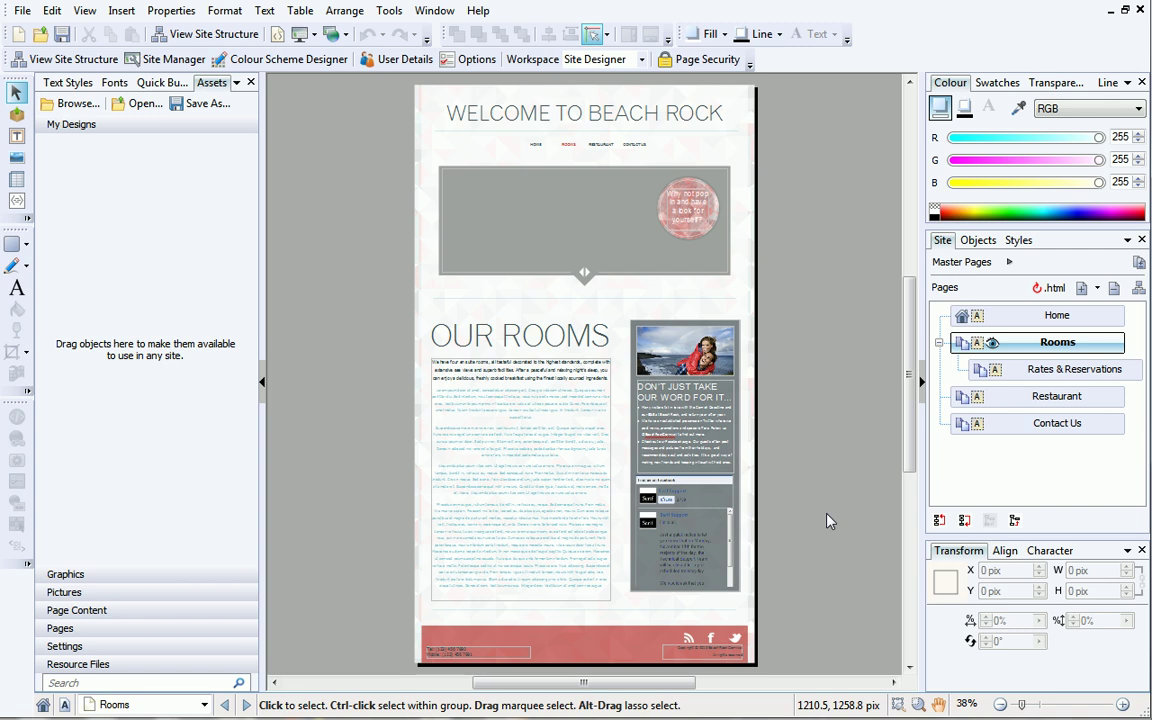
{"action": "left_click", "coordinate": [1023, 318]}
Open the Home page, inspect the red arrow button's design, then select the candle photo
{"action": "double_click", "coordinate": [1023, 320]}
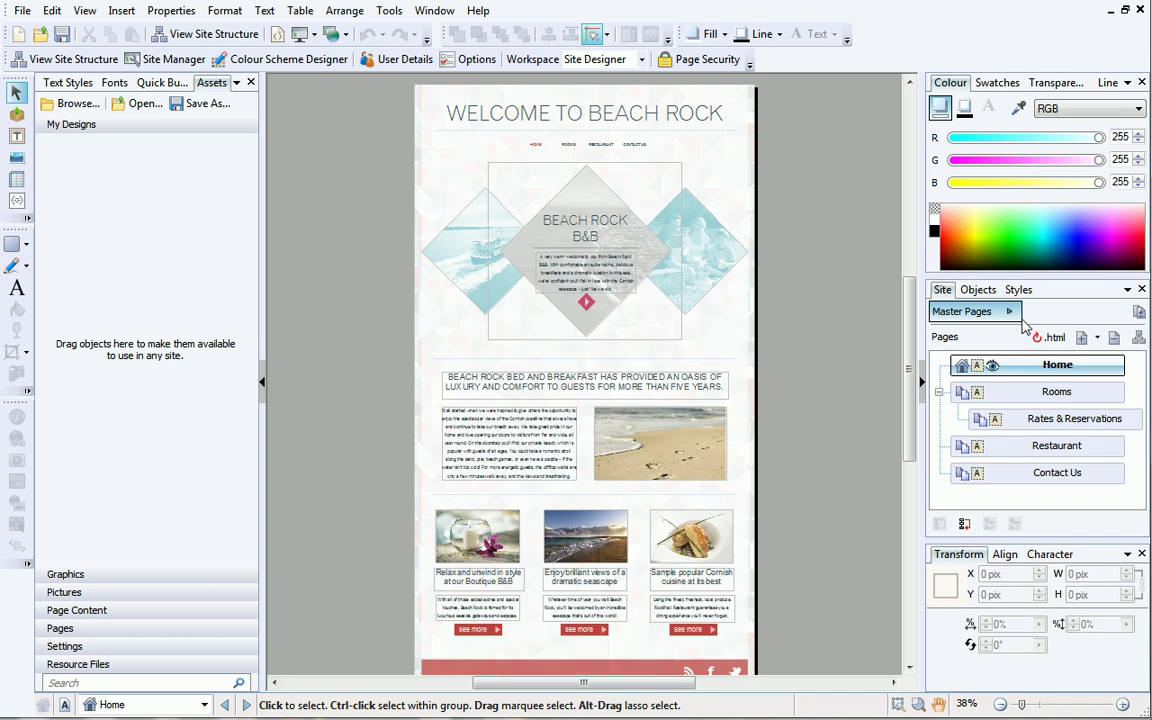
{"action": "left_click", "coordinate": [589, 302]}
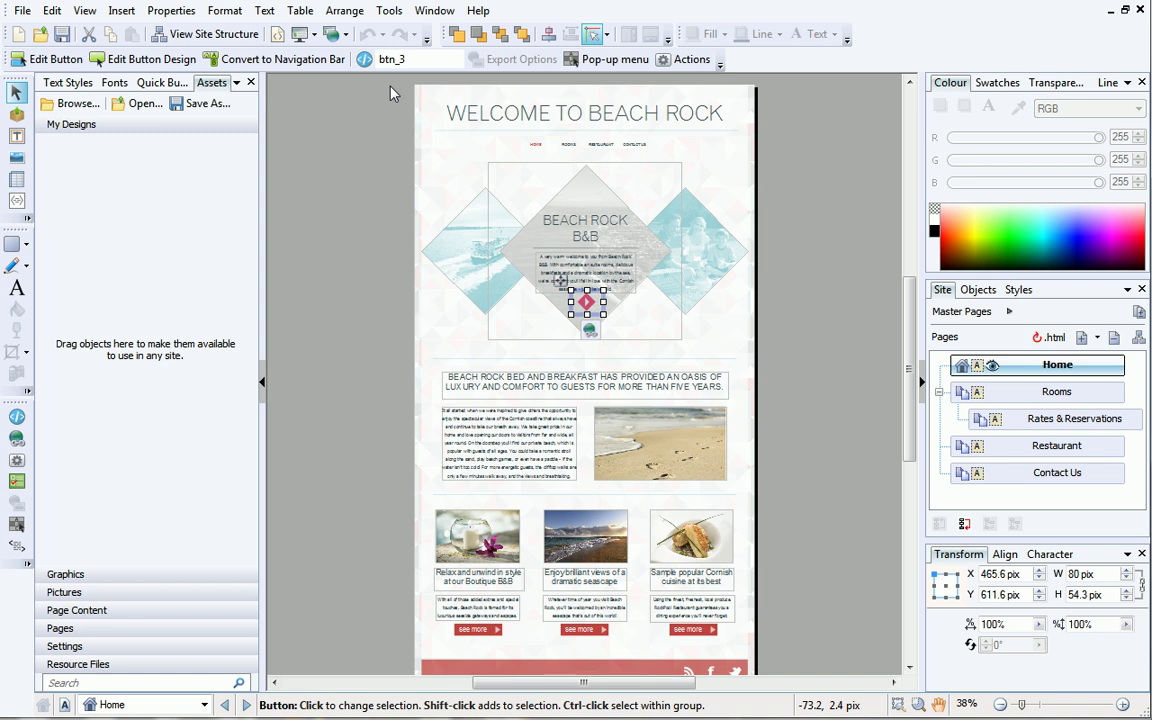
{"action": "left_click", "coordinate": [158, 61]}
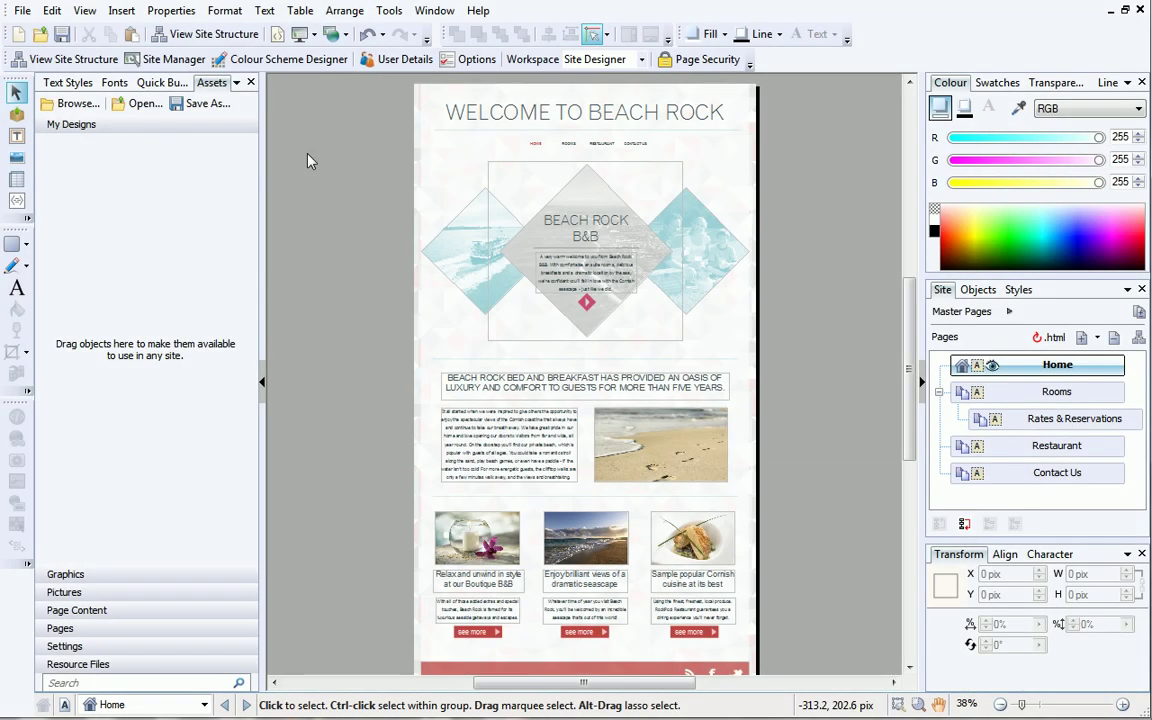
{"action": "left_click", "coordinate": [471, 521]}
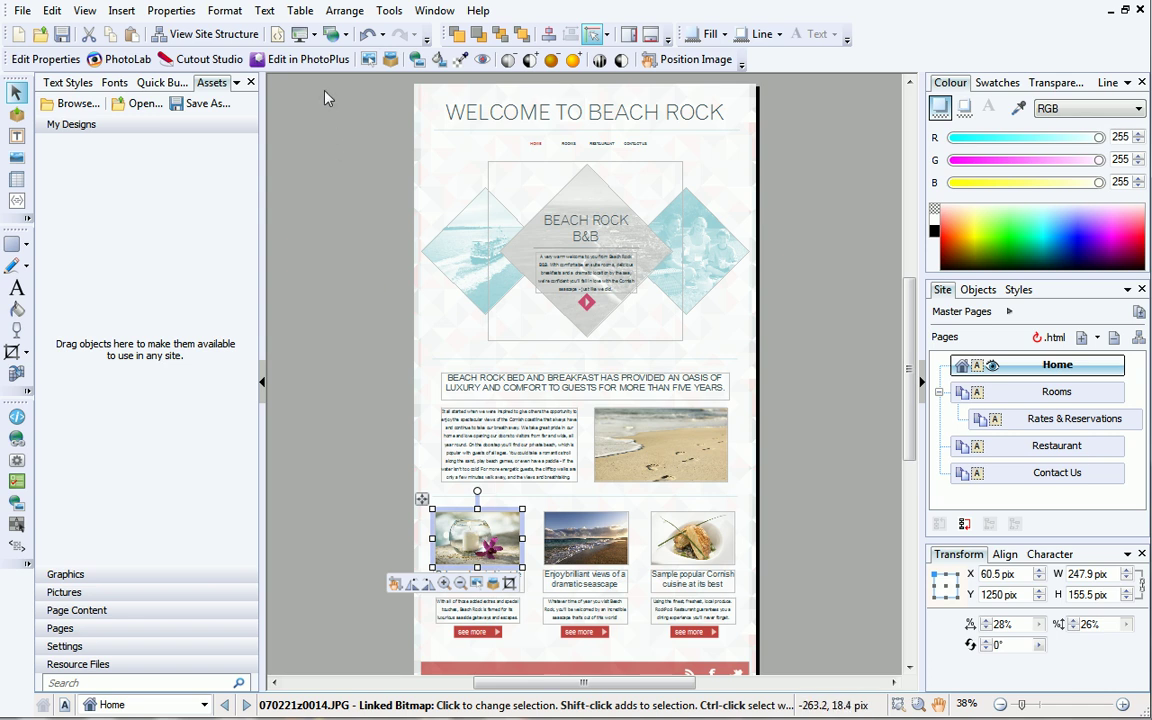
Preview PhotoLab and Cutout Studio without changes, then send the candle photo to PhotoPlus
{"action": "left_click", "coordinate": [125, 62]}
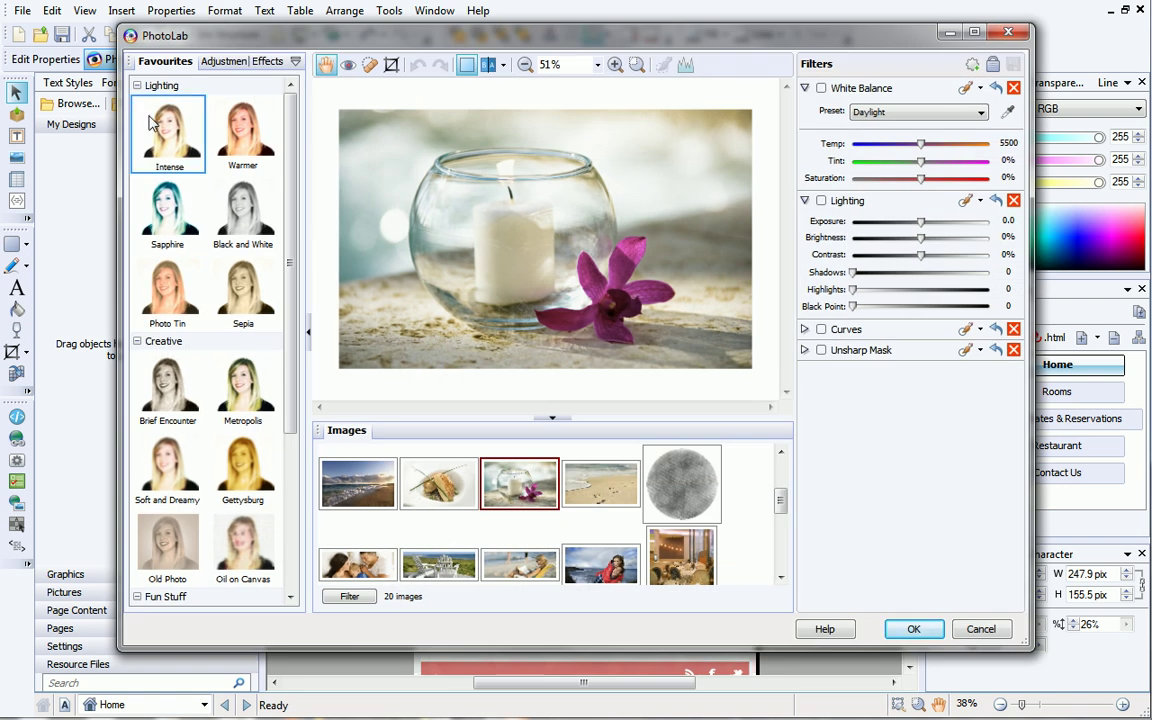
{"action": "left_click", "coordinate": [980, 628]}
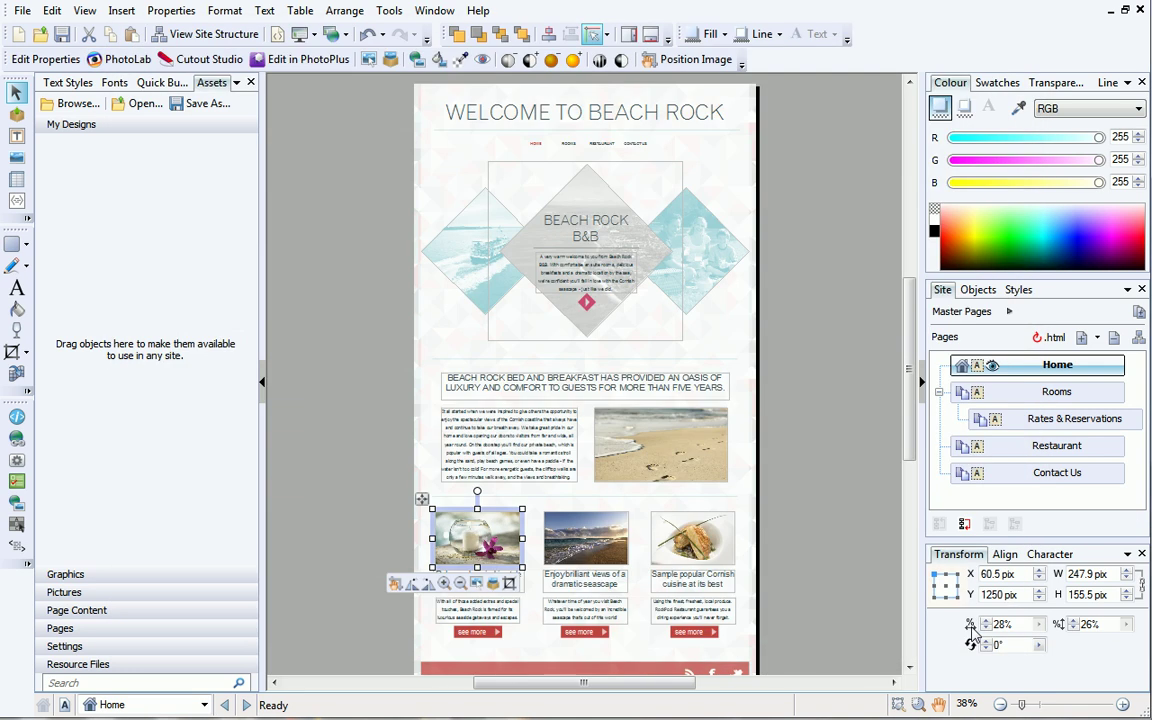
{"action": "left_click", "coordinate": [199, 62]}
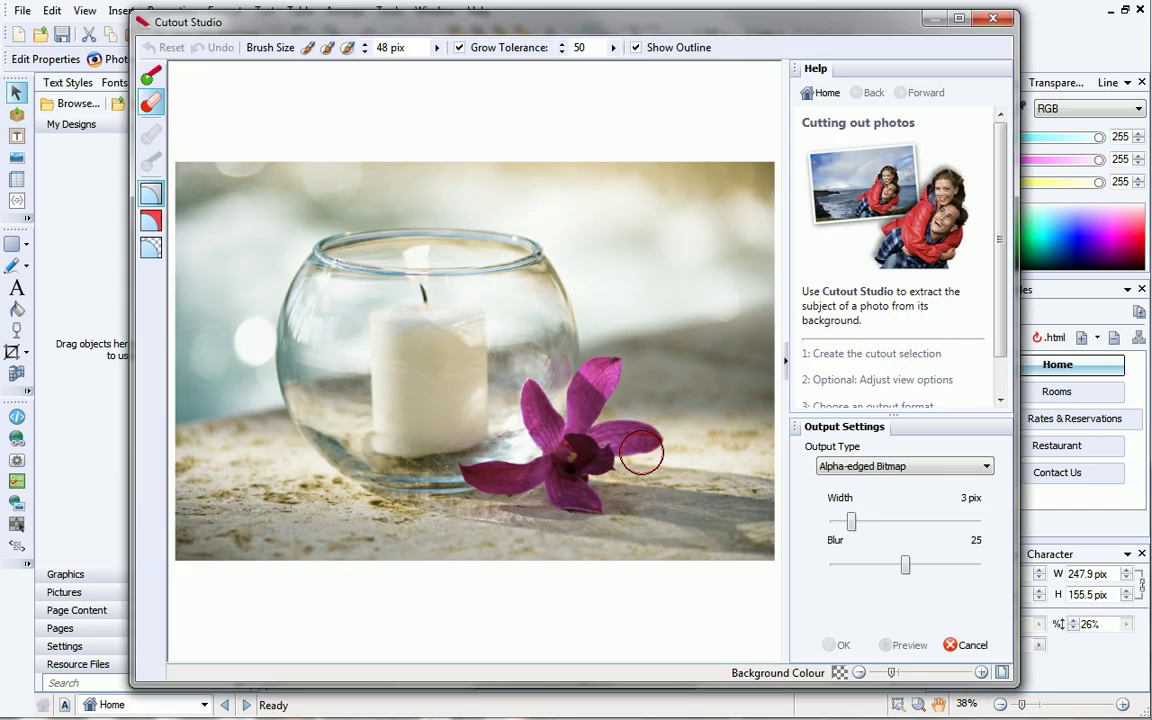
{"action": "left_click", "coordinate": [962, 645]}
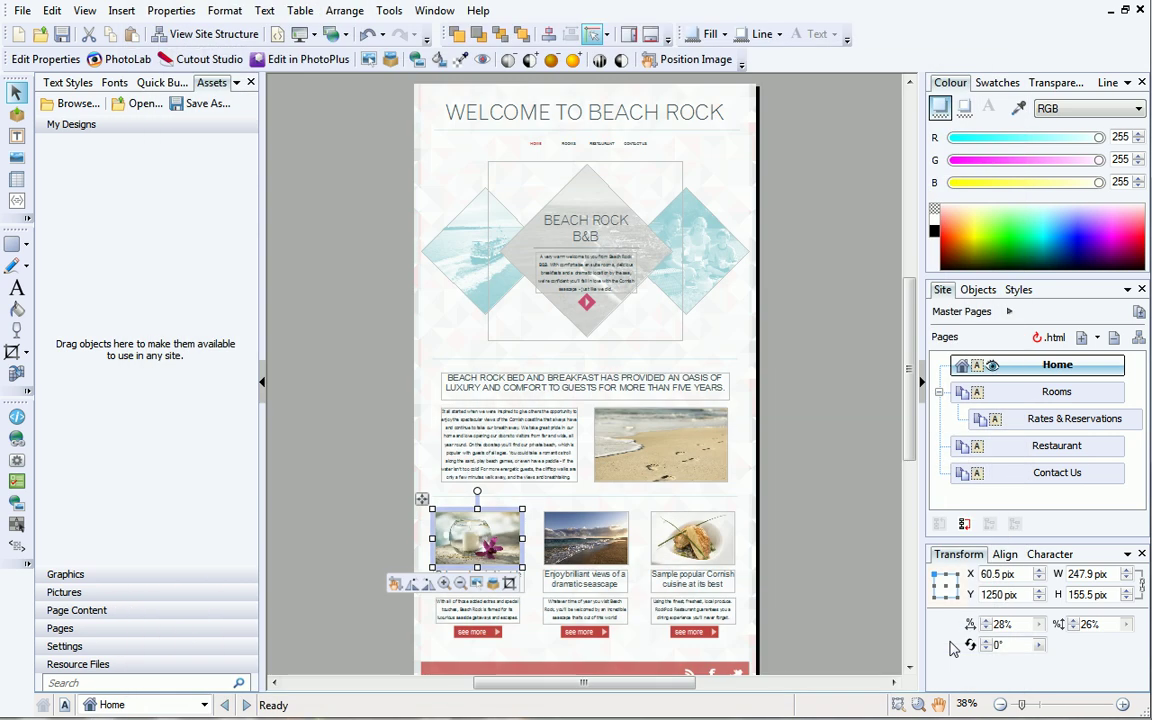
{"action": "left_click", "coordinate": [316, 64]}
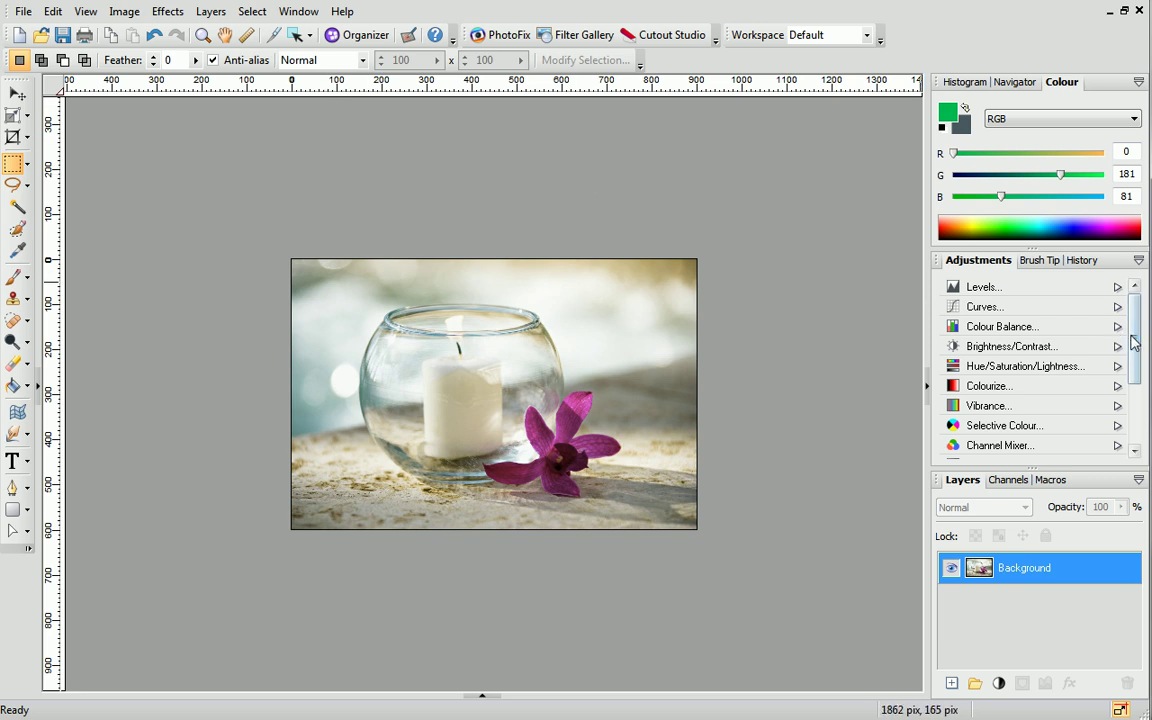
Add a Black and White Film adjustment layer from the Adjustments list
{"action": "left_click_drag", "start_coordinate": [1135, 343], "coordinate": [1148, 404]}
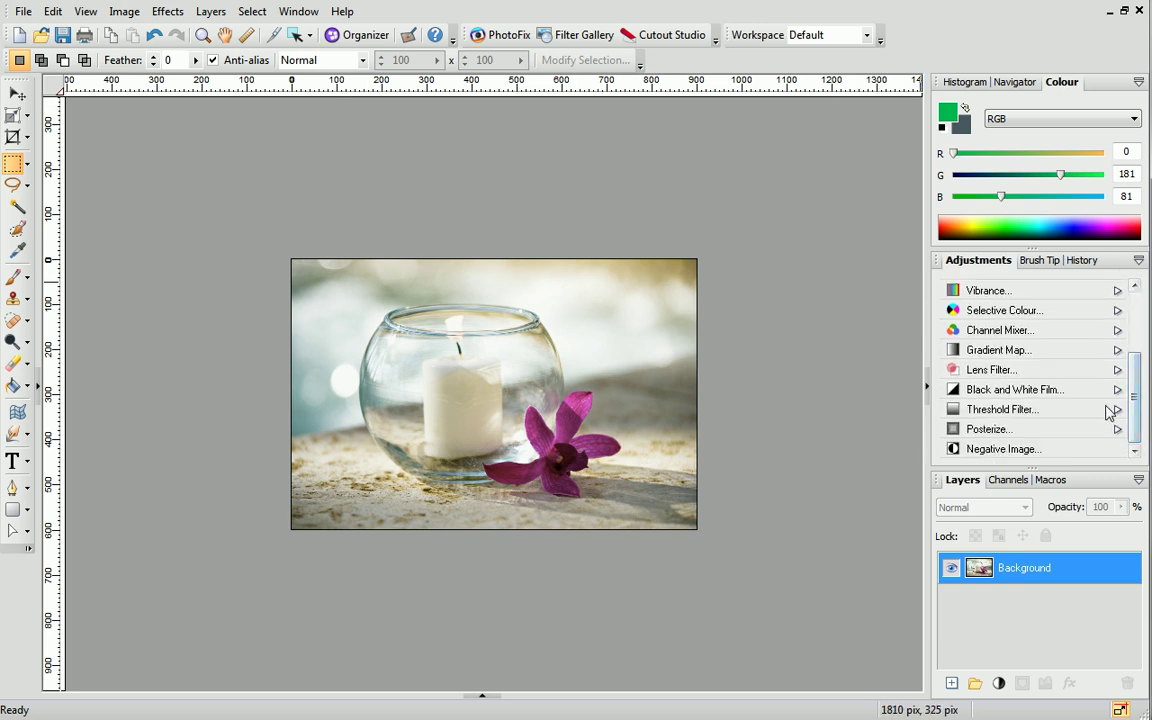
{"action": "left_click", "coordinate": [990, 389]}
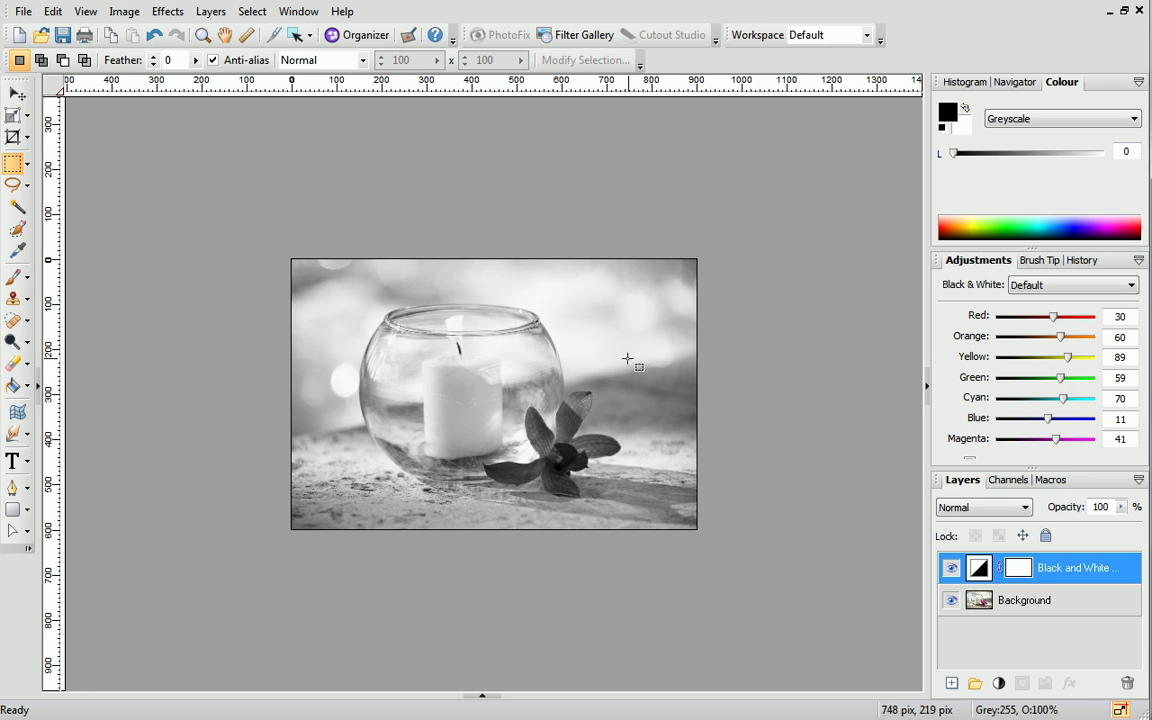